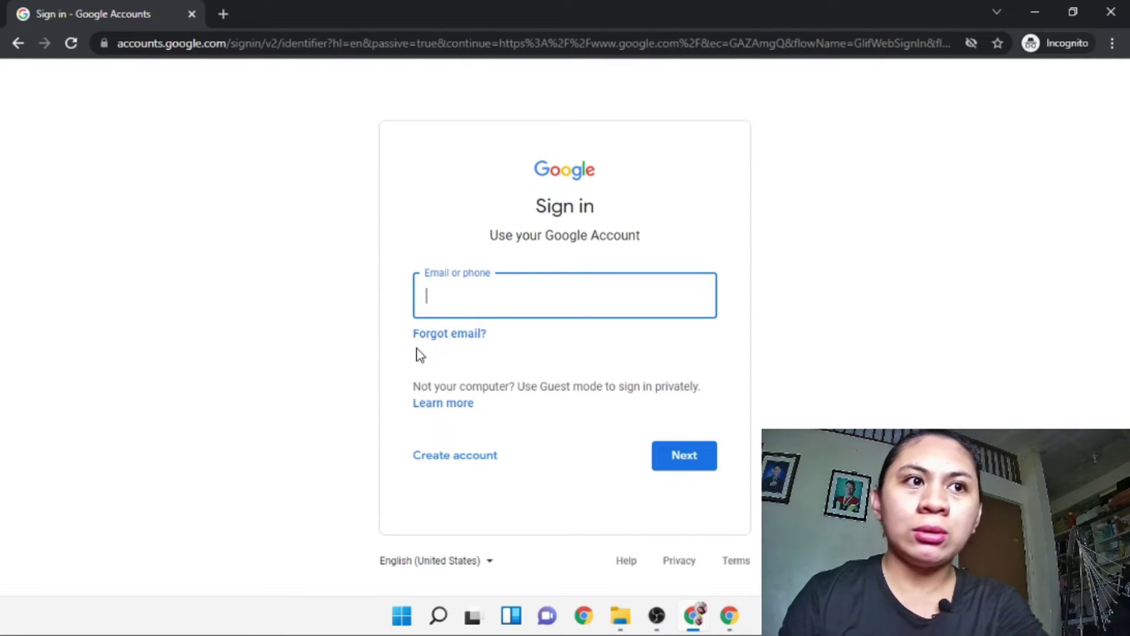
# - Begin a new Google account with Create account, choosing For myself
pyautogui.click(456, 457)
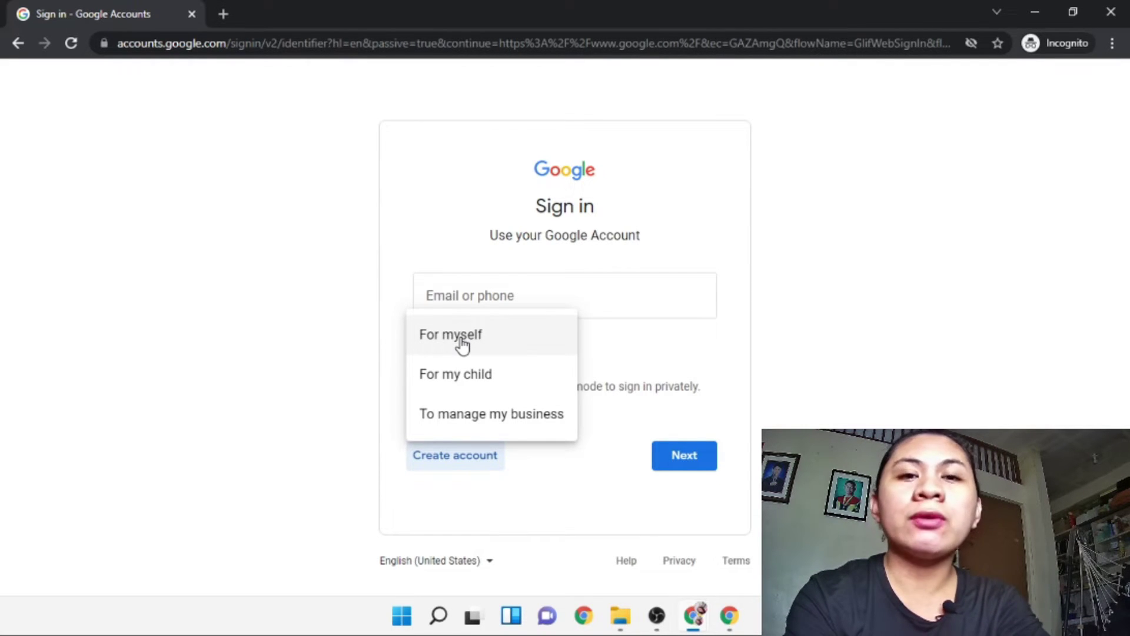
pyautogui.click(463, 344)
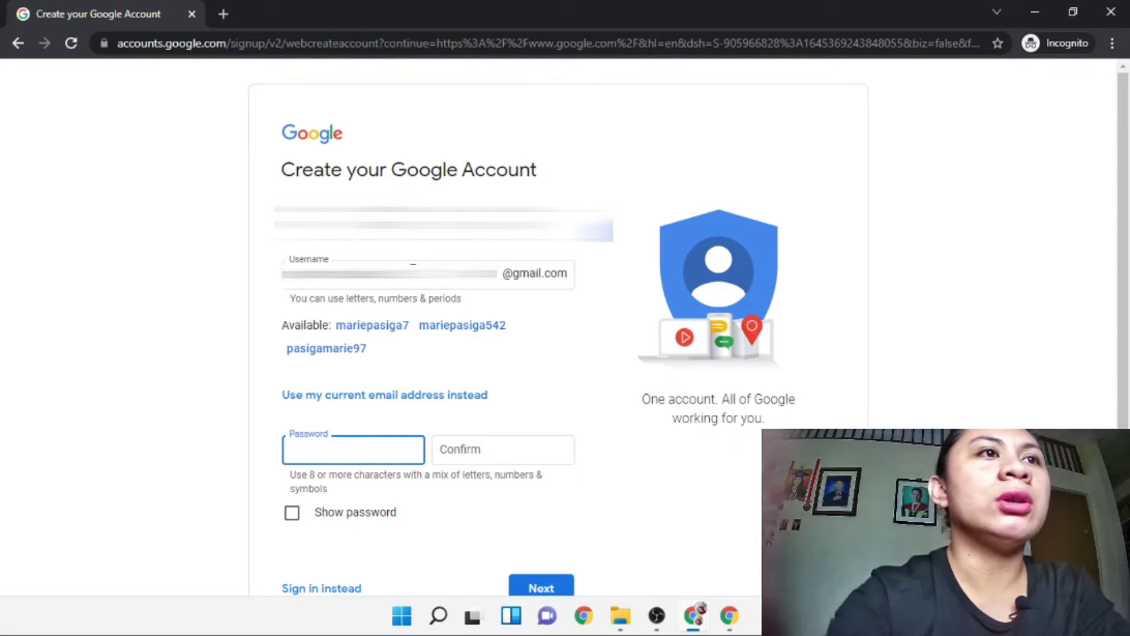
# - Enter a username, appending 'ph' once the first choice proves taken, then begin the password
pyautogui.click(530, 273)
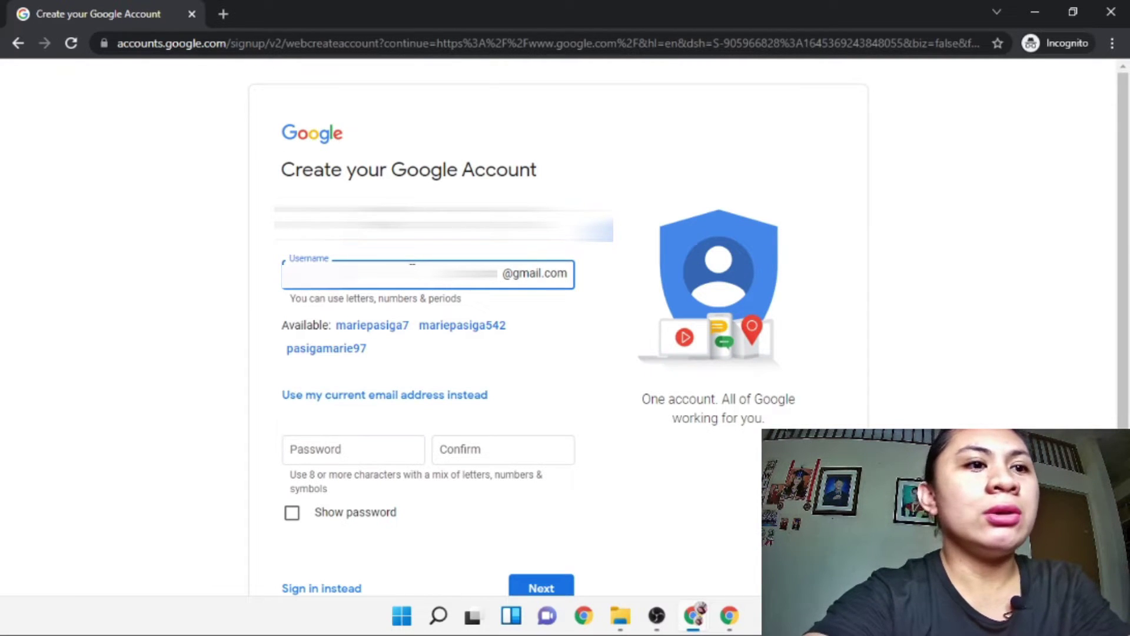
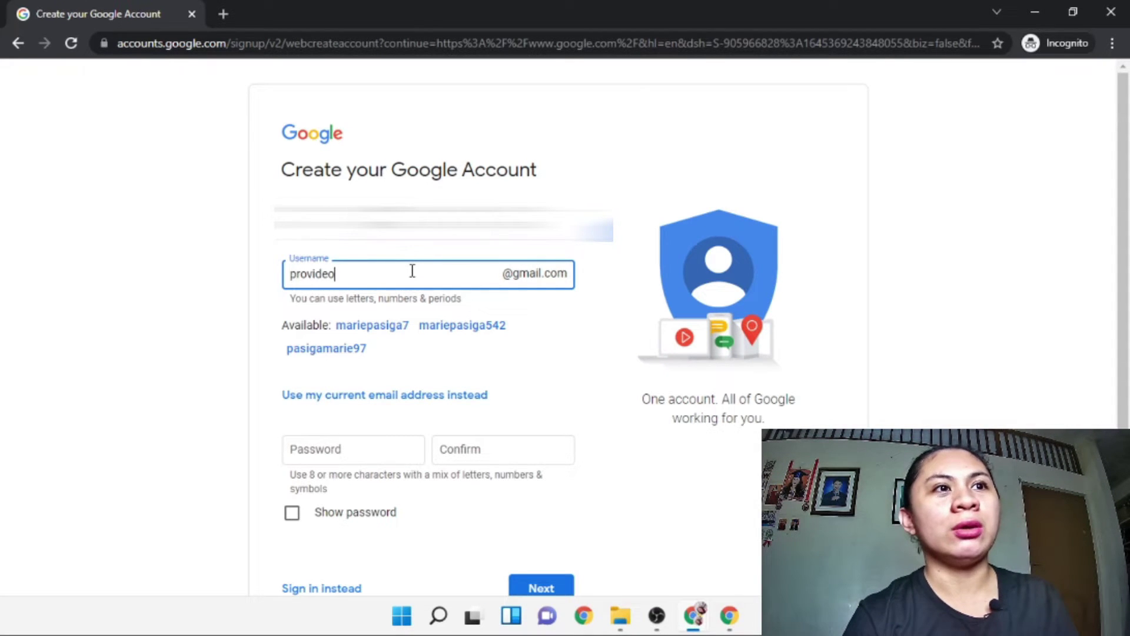
pyautogui.press('Tab')
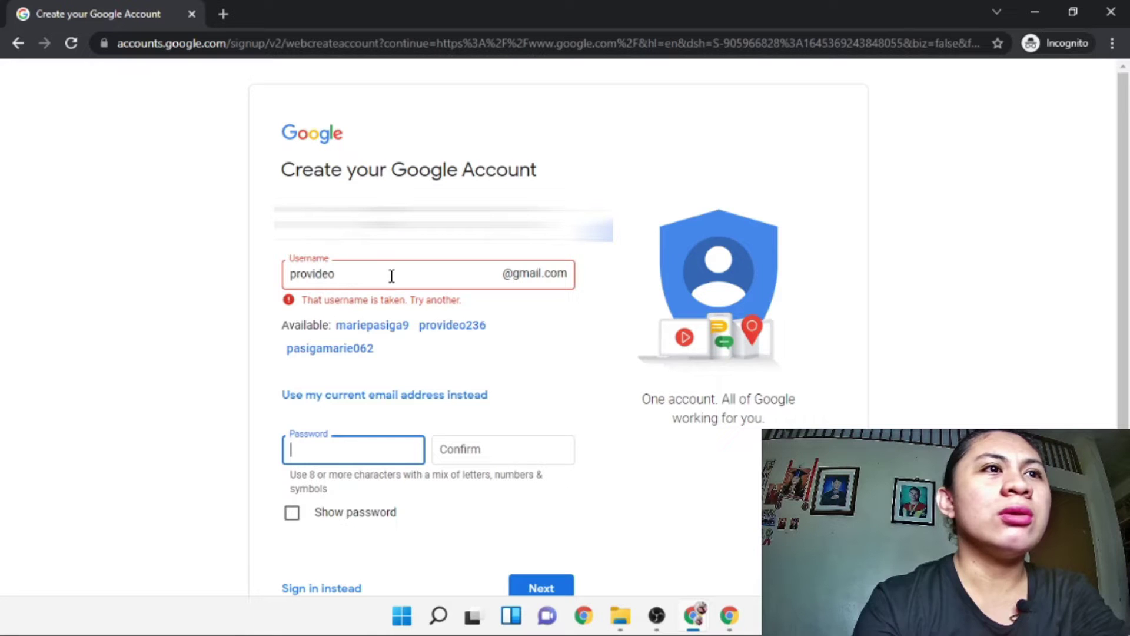
pyautogui.click(392, 274)
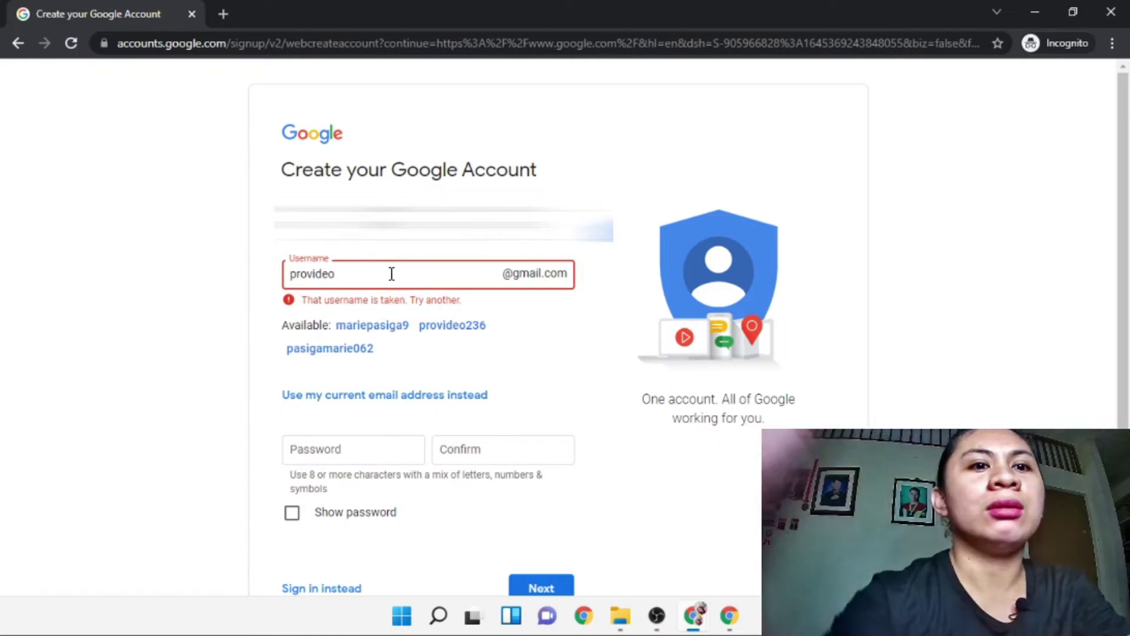
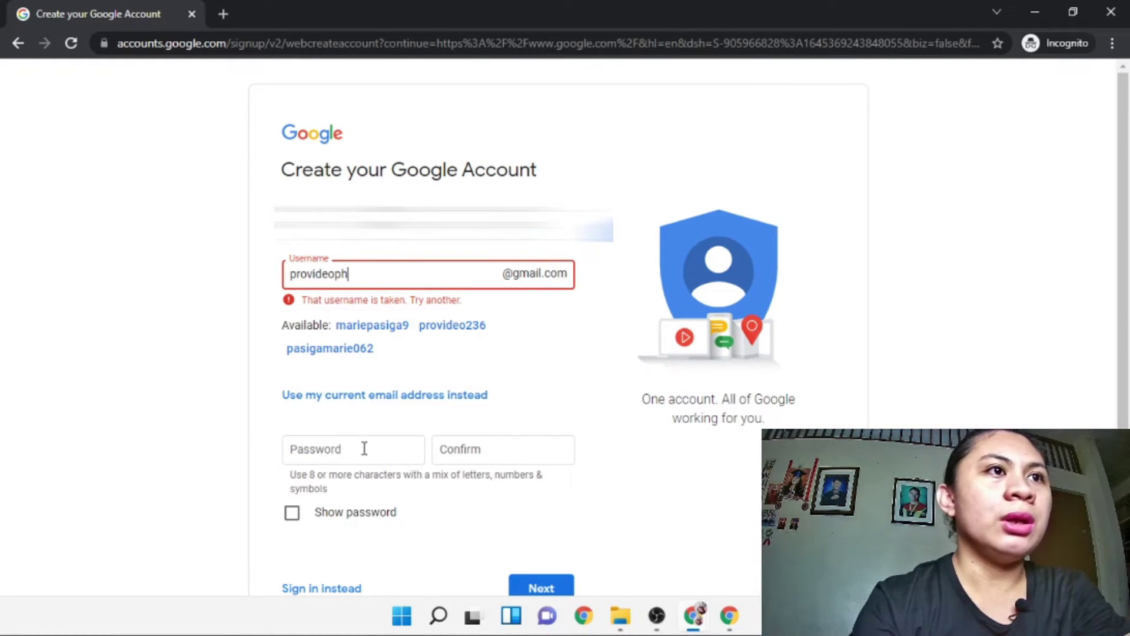
pyautogui.click(364, 448)
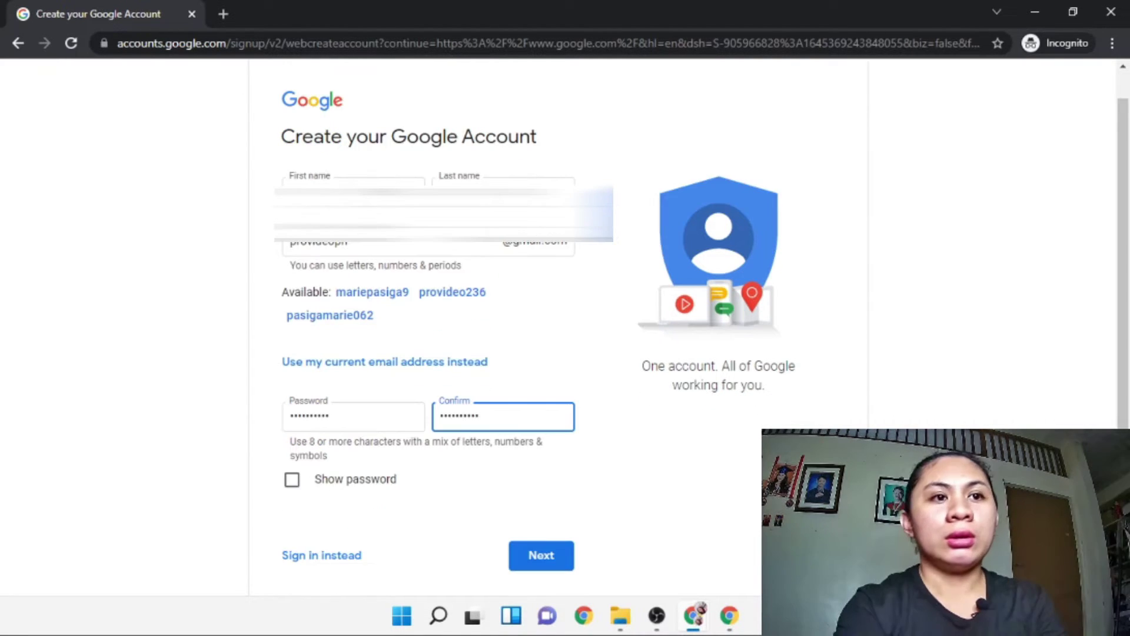
# - Submit the credentials, then enter phone, recovery e-mail, birthday and gender Female and continue
pyautogui.click(542, 556)
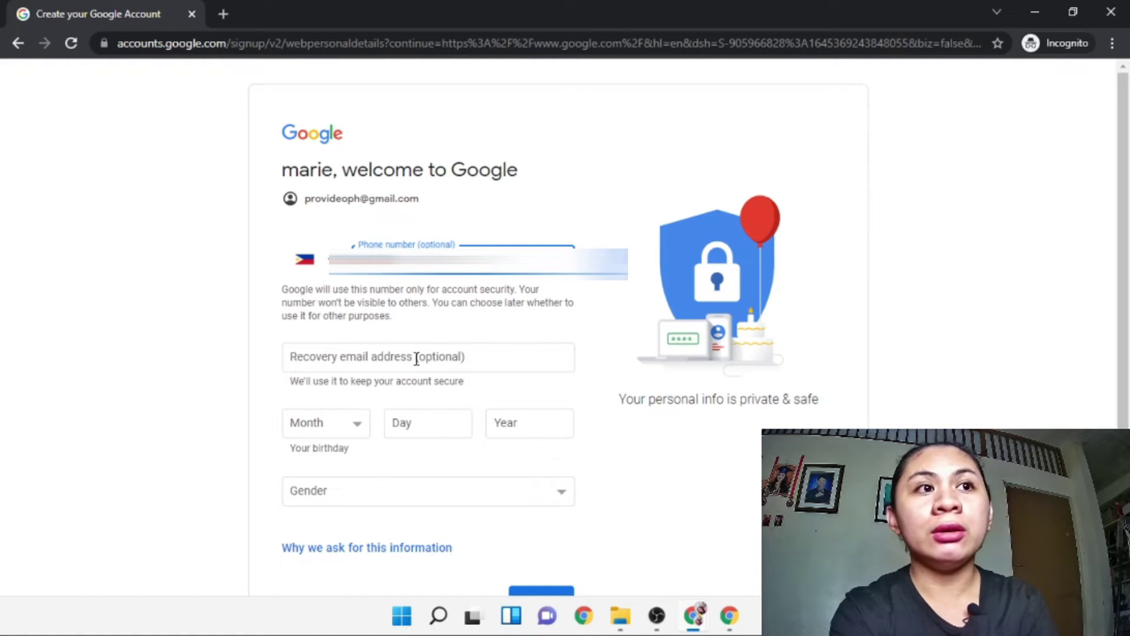
pyautogui.click(417, 358)
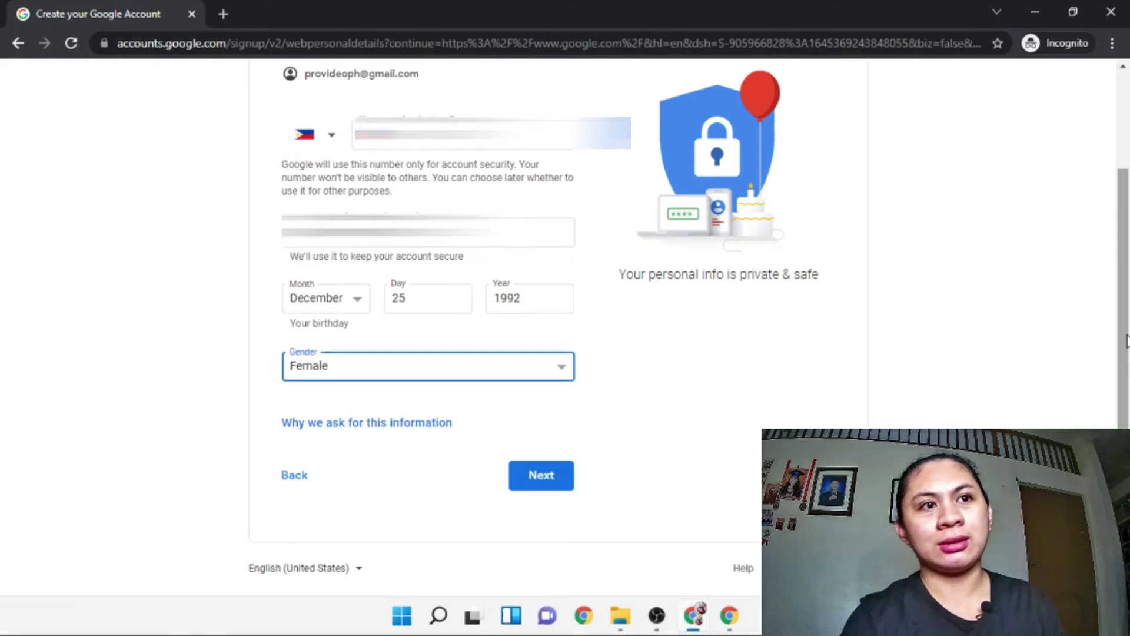
pyautogui.click(540, 475)
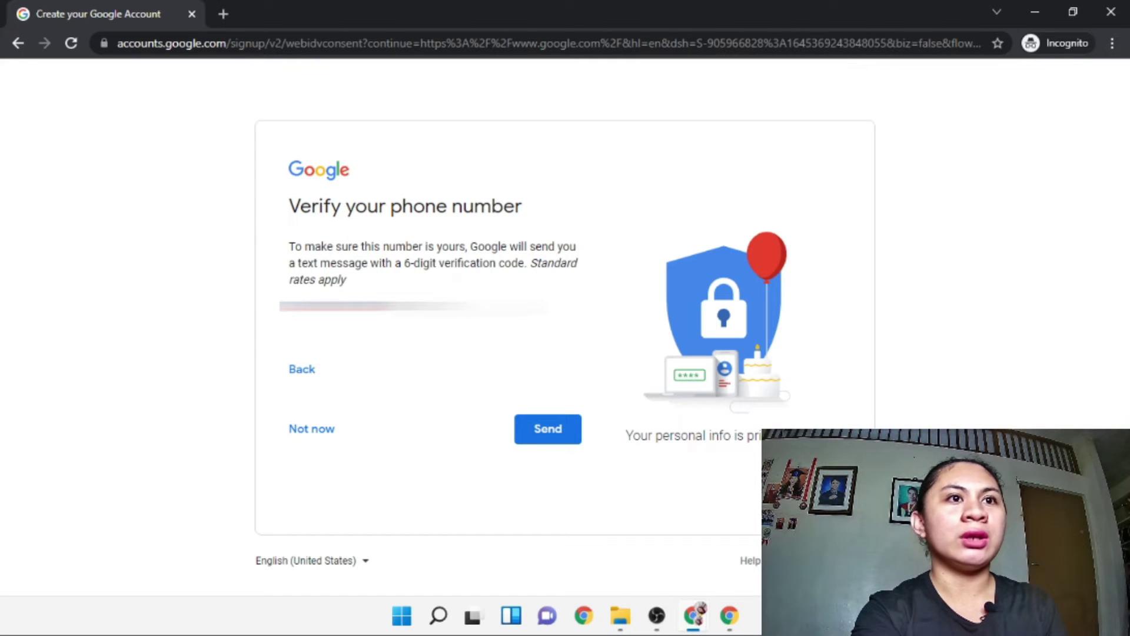
# - Verify the phone number with the six-digit code texted to it
pyautogui.click(546, 435)
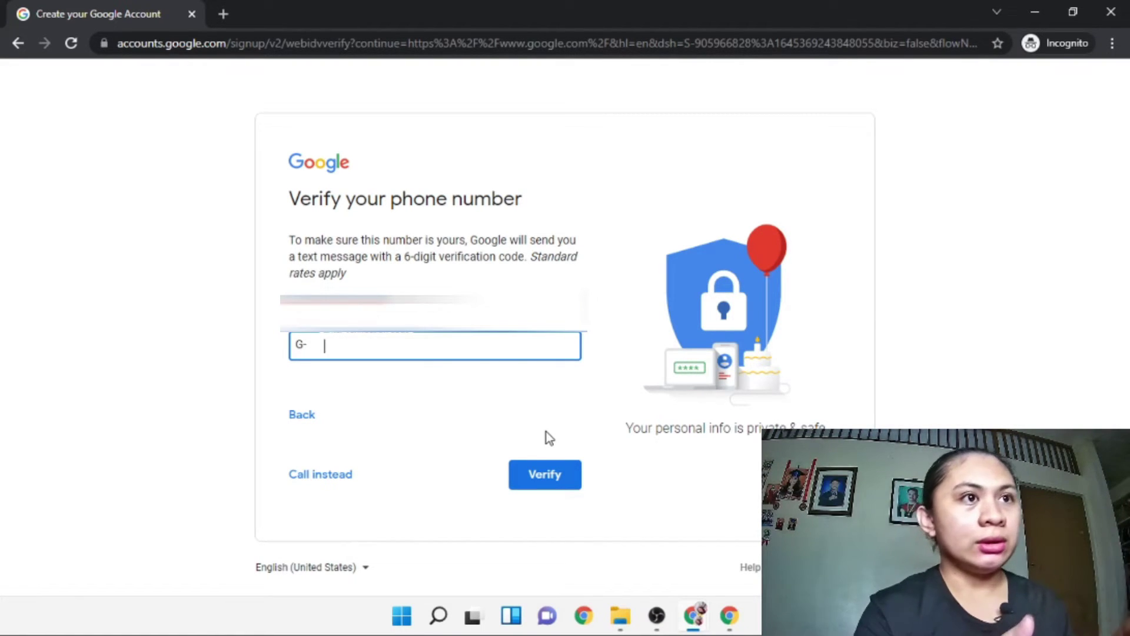
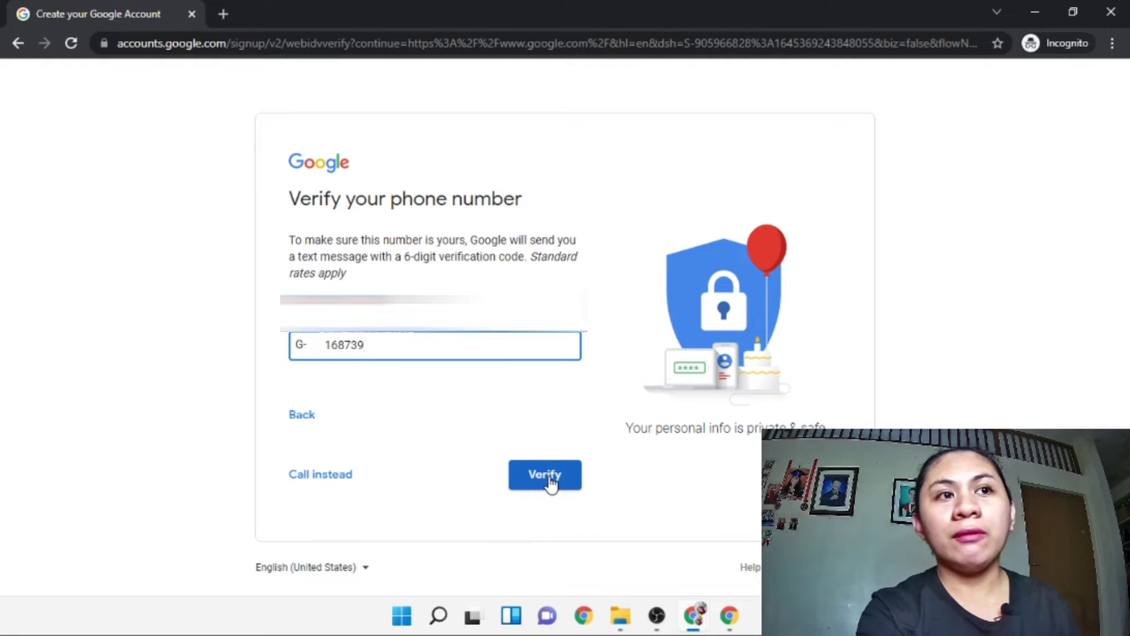
pyautogui.click(551, 481)
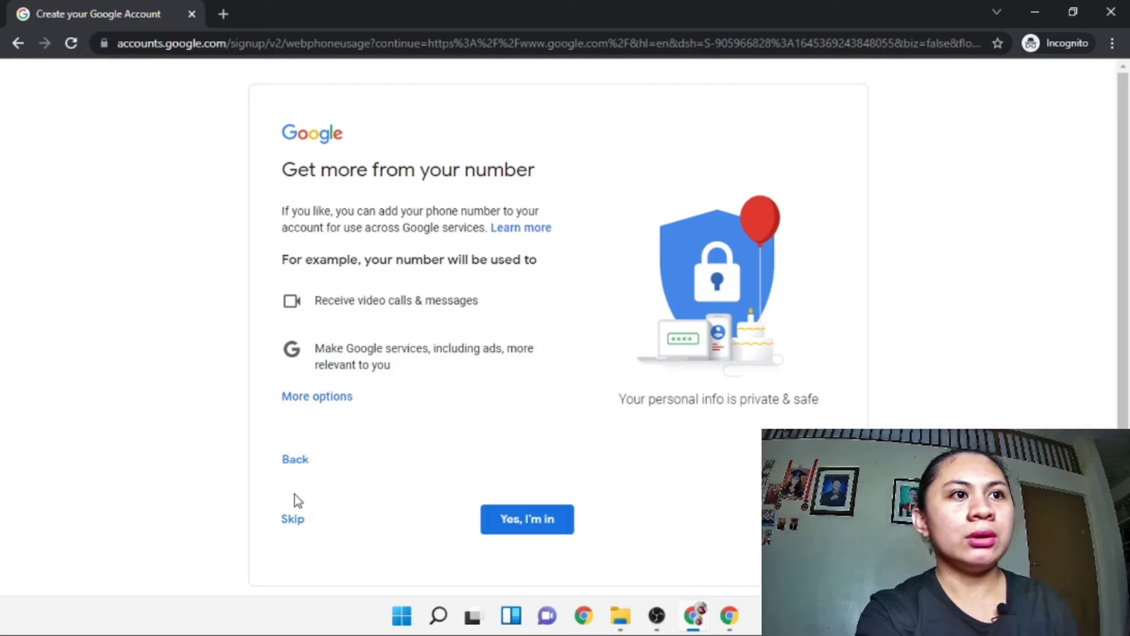
# - Skip extra uses of the number and agree to the privacy terms
pyautogui.click(293, 519)
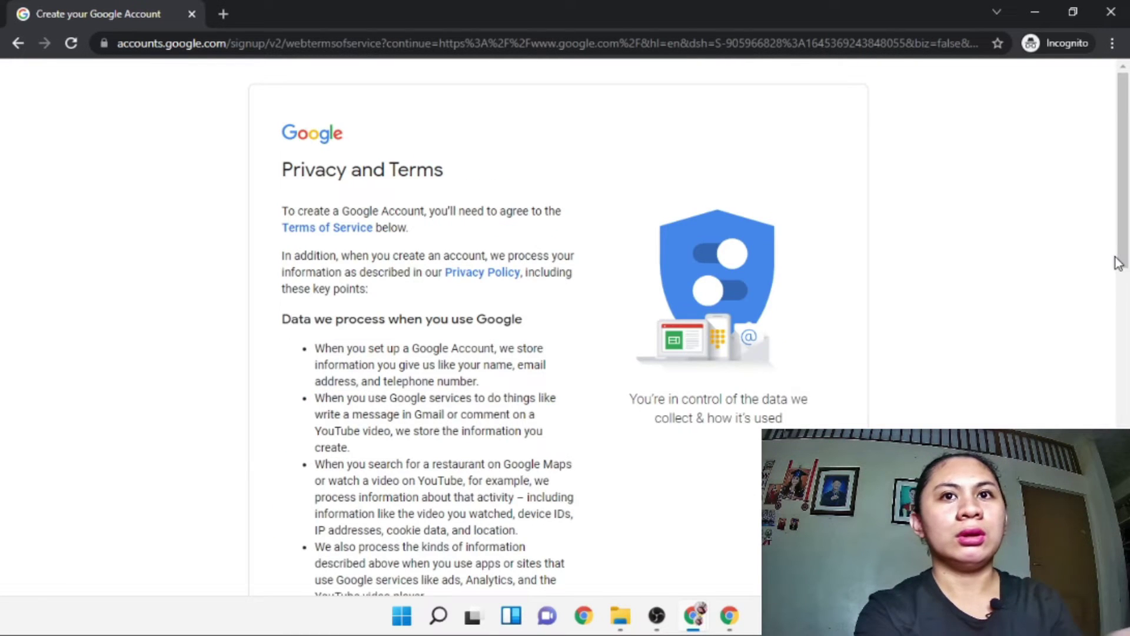
pyautogui.moveTo(1117, 257); pyautogui.dragTo(1117, 583)
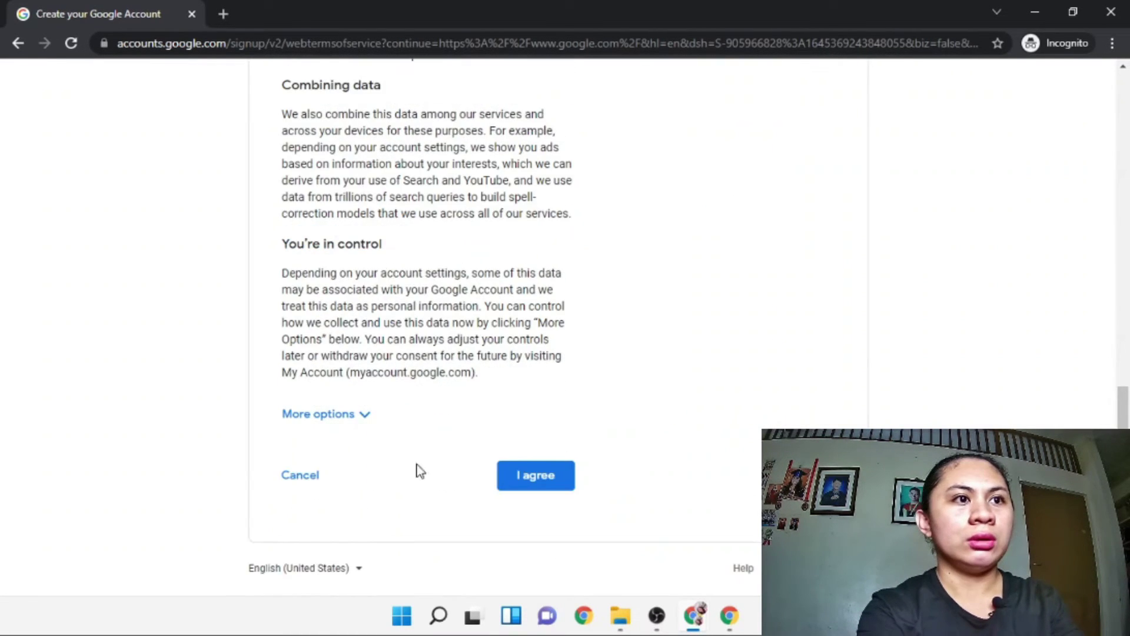
pyautogui.click(525, 480)
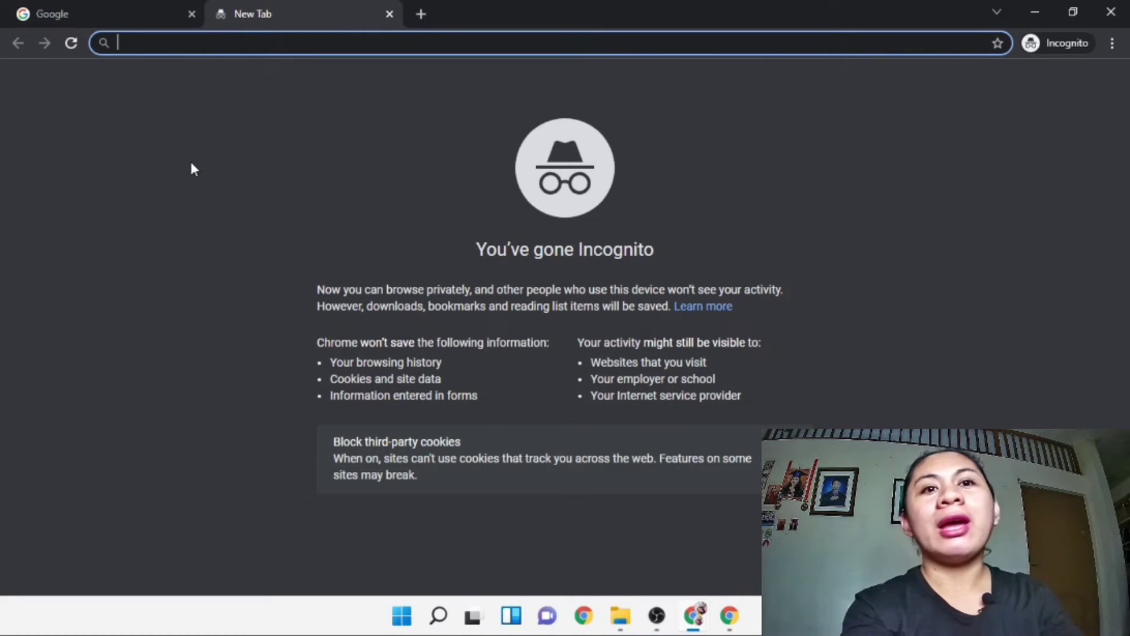
# - Load youtube in the empty new tab and sign in with the new account
pyautogui.click(76, 10)
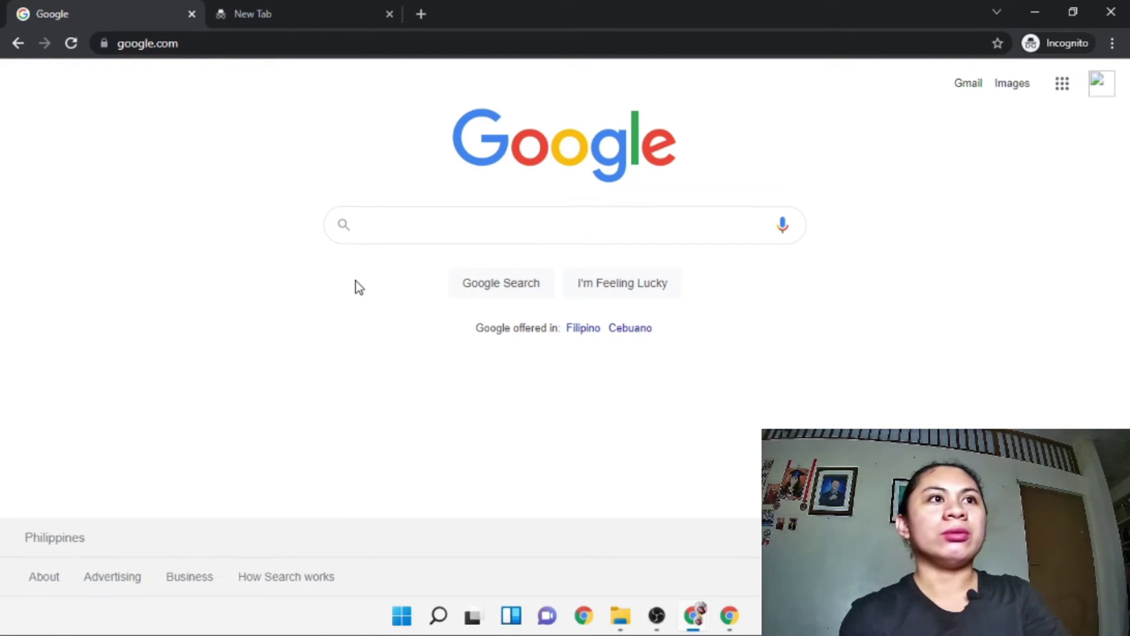
pyautogui.click(293, 11)
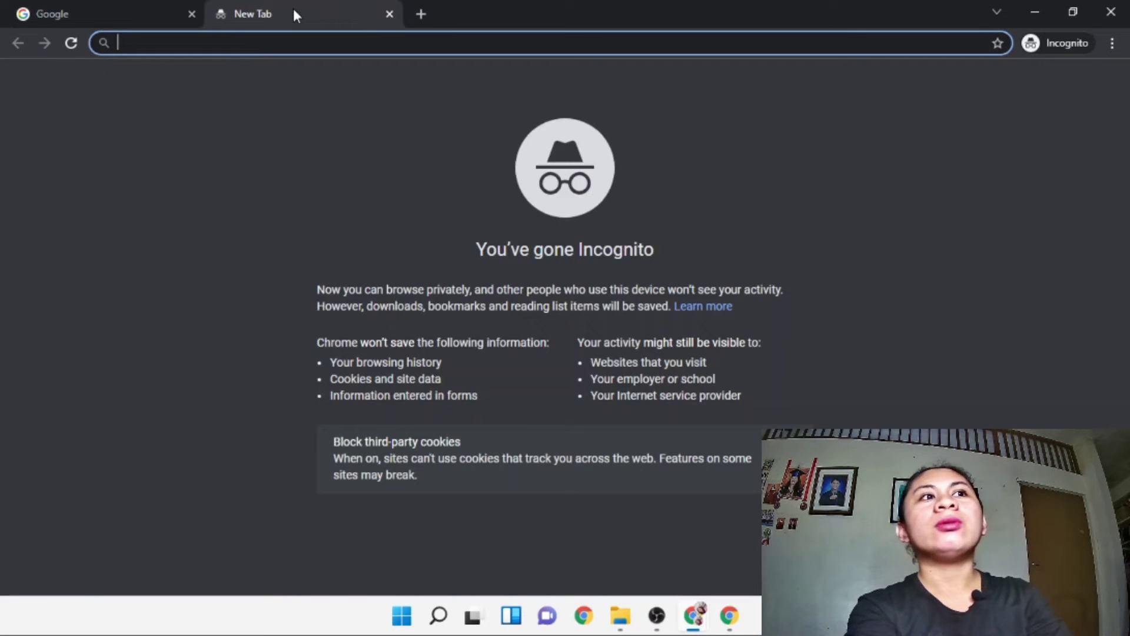
pyautogui.write('youtube')
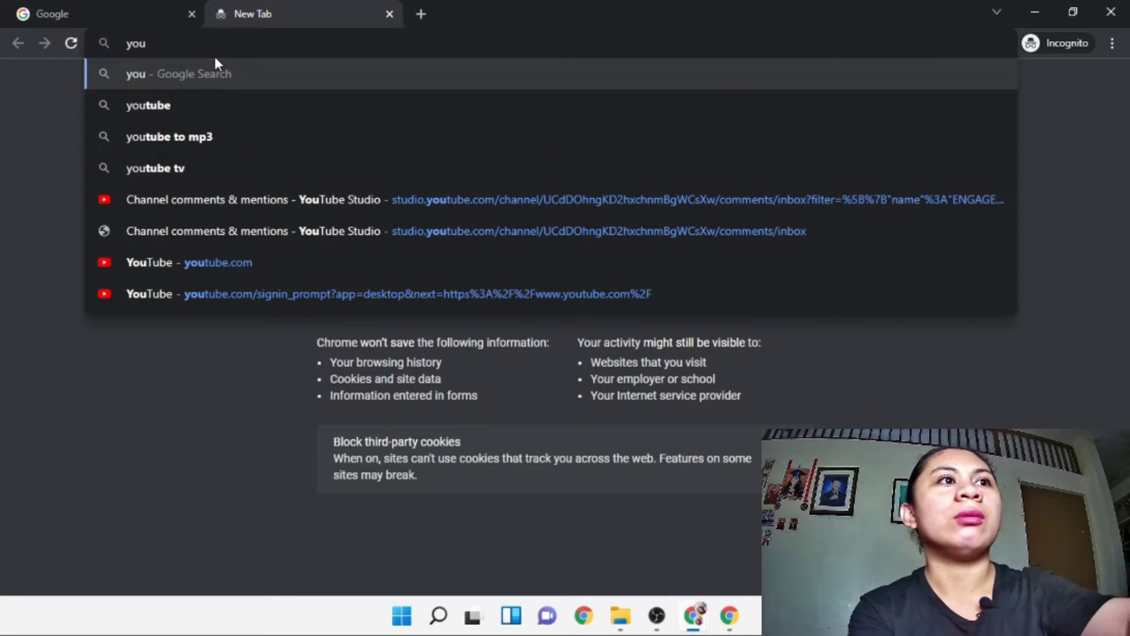
pyautogui.press('Return')
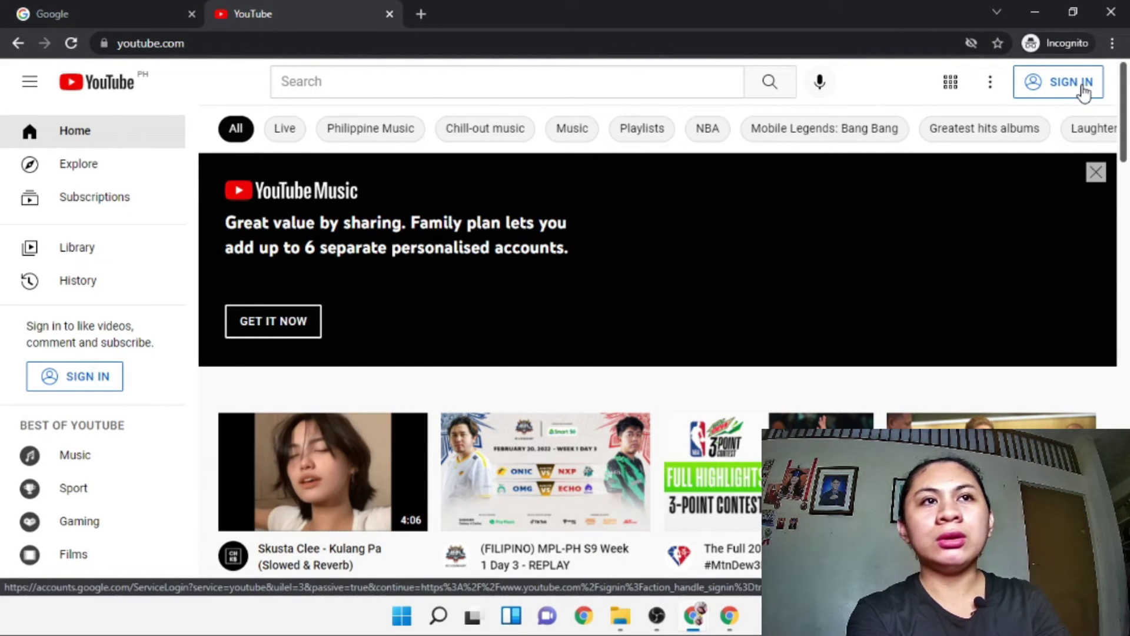
pyautogui.click(1082, 88)
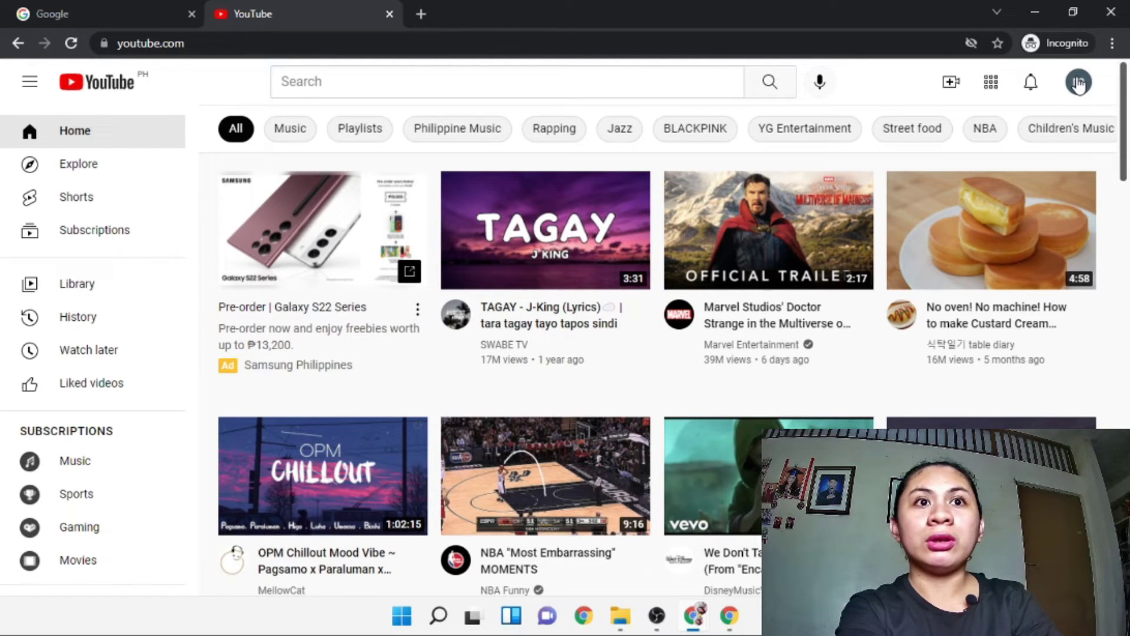
# - Start Create a channel from the profile menu and select the prefilled channel name
pyautogui.click(1079, 84)
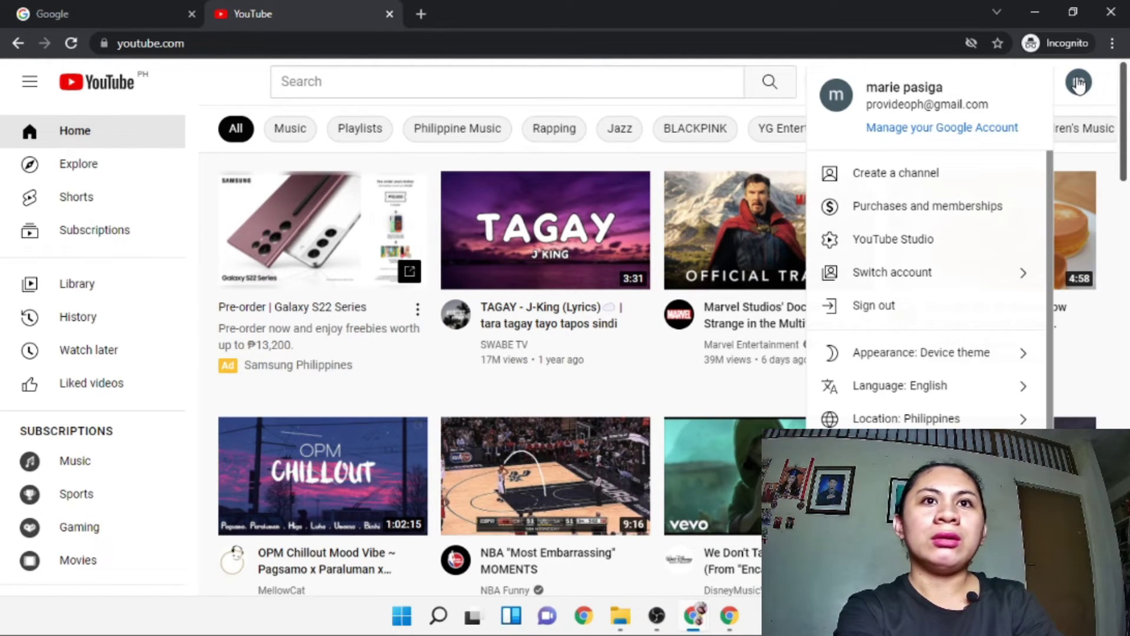
pyautogui.click(901, 177)
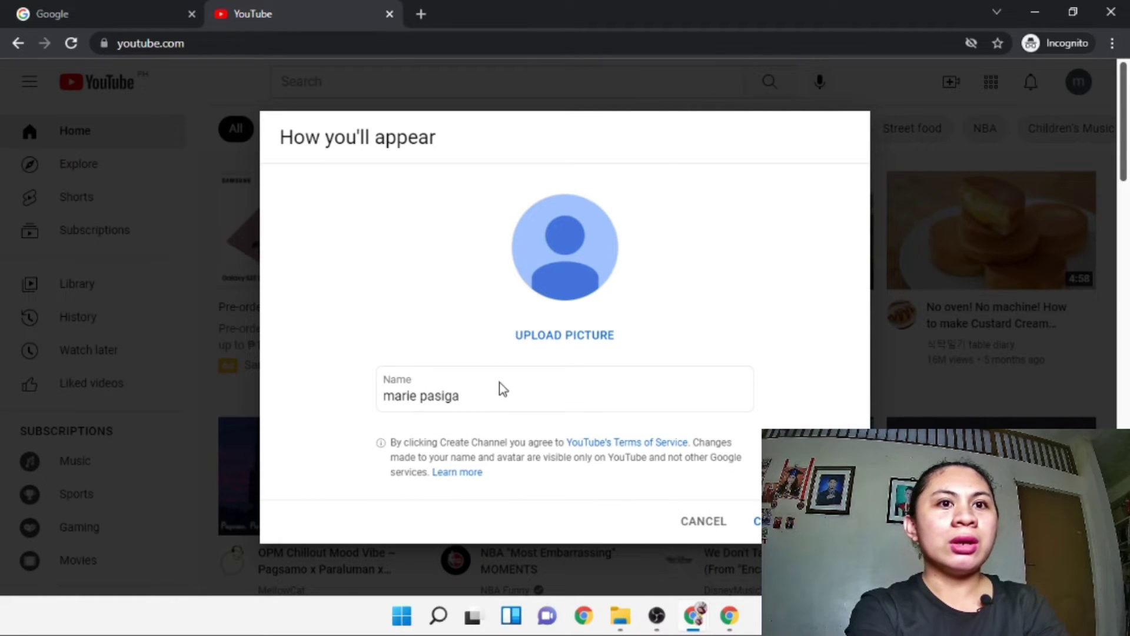
pyautogui.click(475, 395)
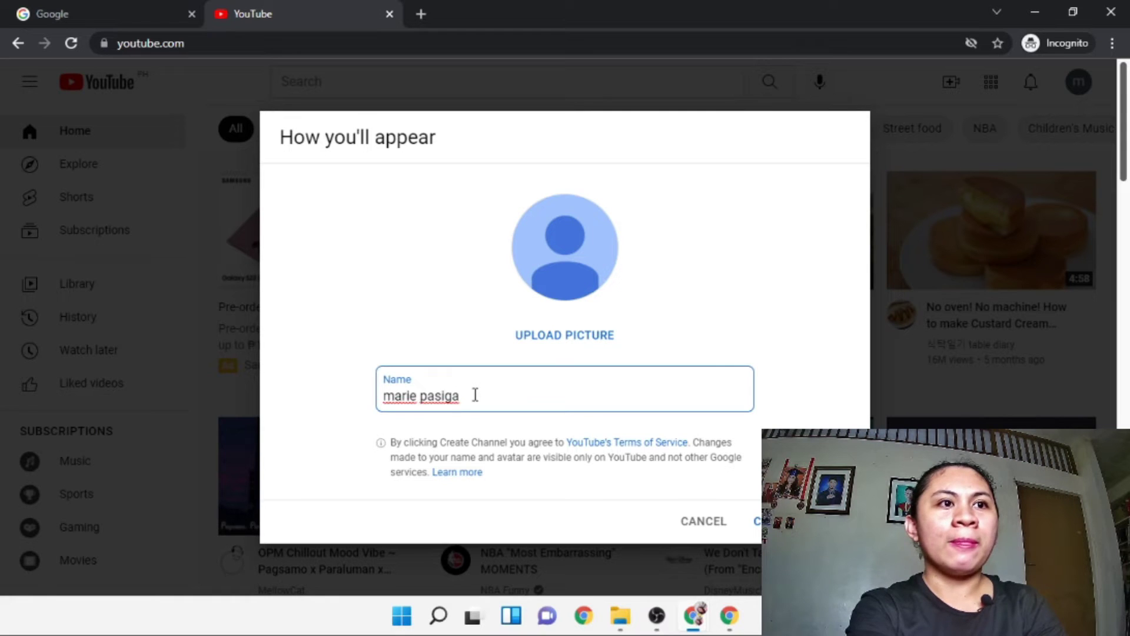
pyautogui.moveTo(477, 395); pyautogui.dragTo(368, 412)
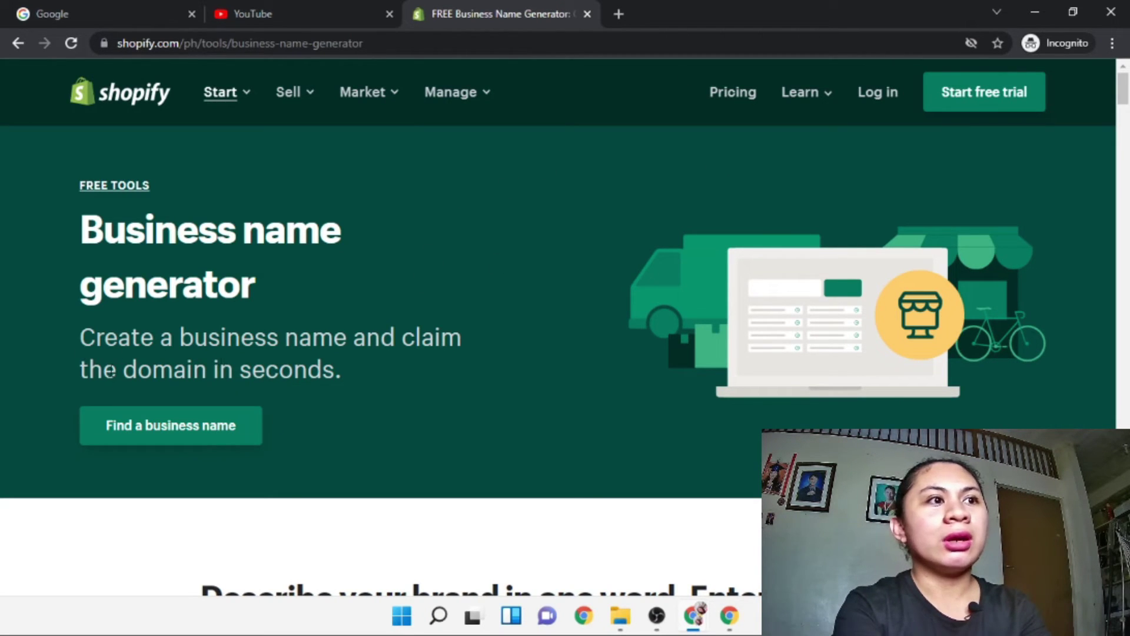
# - Generate business name ideas on Shopify from the word 'video'
pyautogui.click(169, 429)
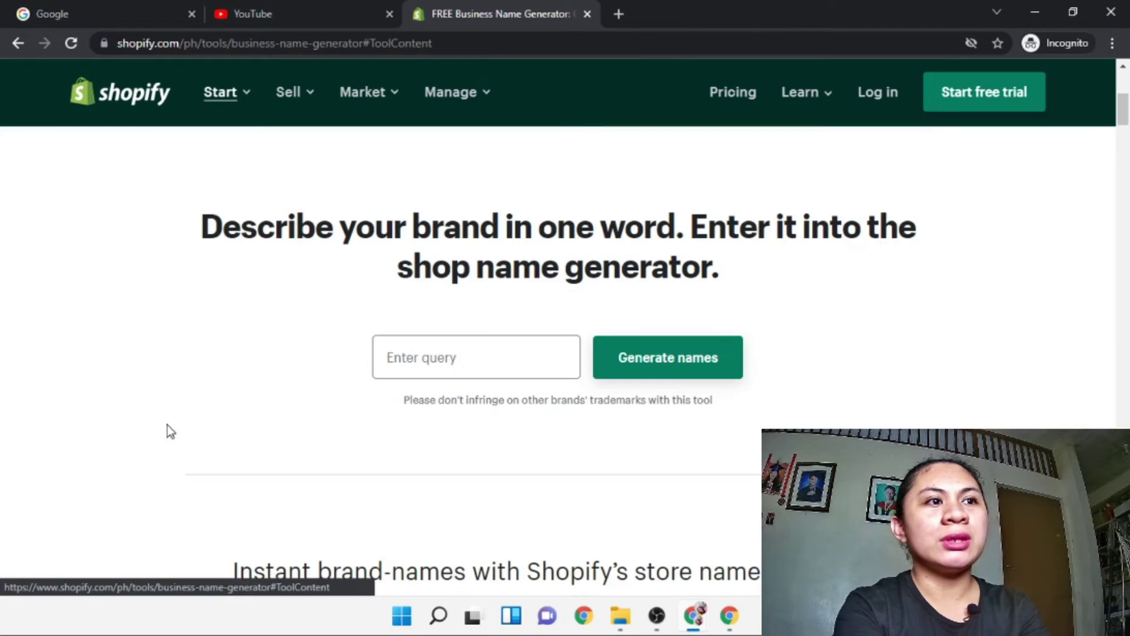
pyautogui.click(500, 358)
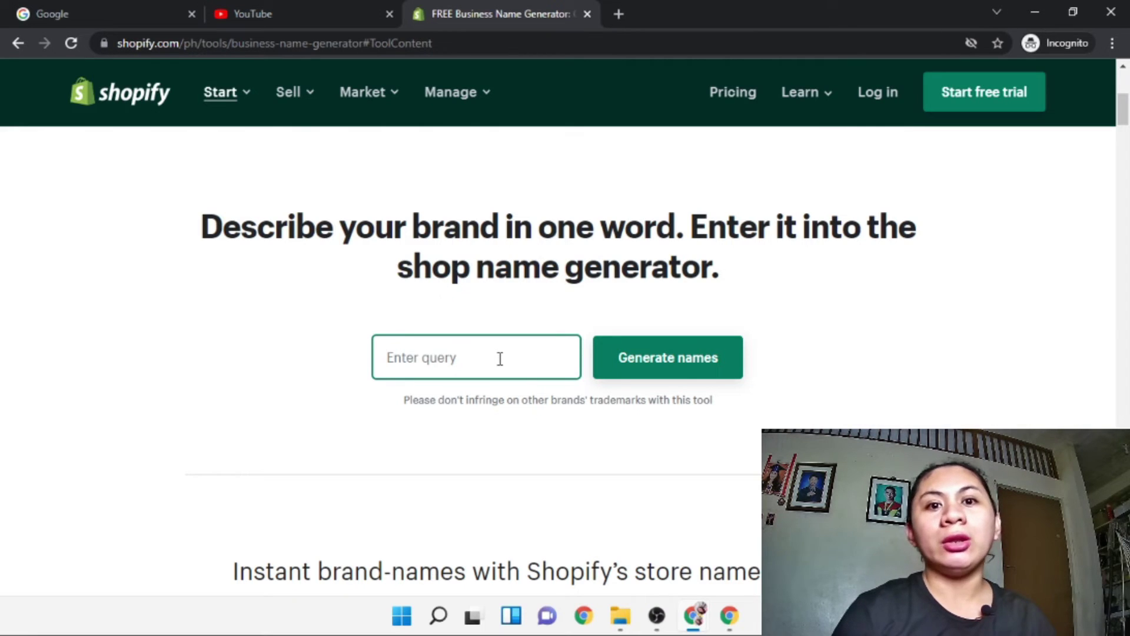
pyautogui.write('vi')
pyautogui.write('deo')
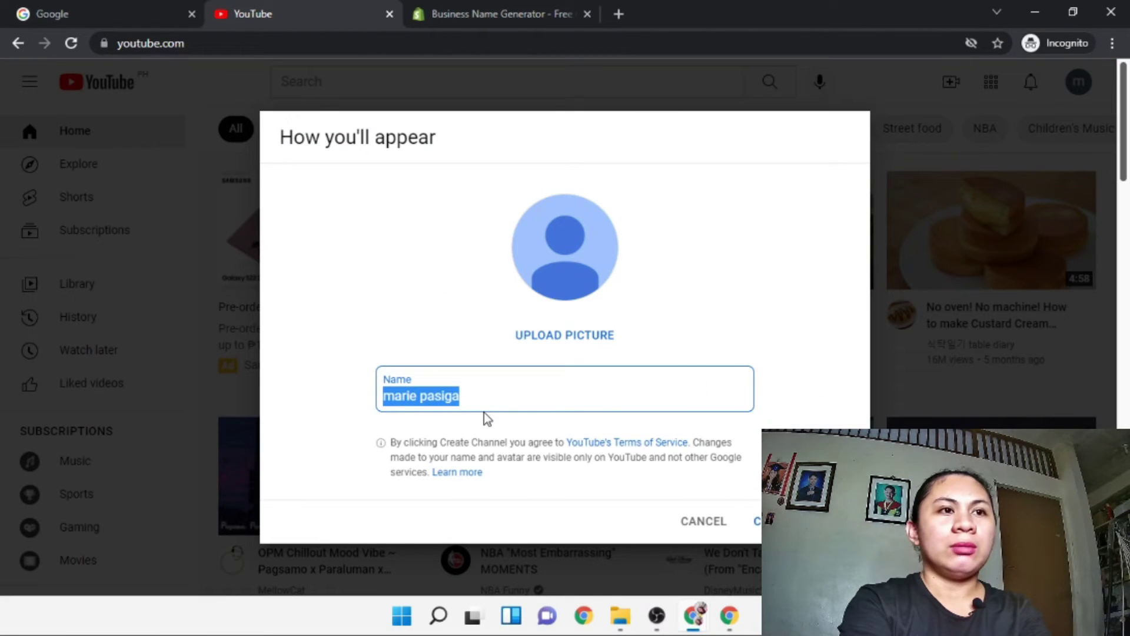
# - Replace the default name with 'Video Masters' and create the channel
pyautogui.click(490, 396)
pyautogui.moveTo(488, 396); pyautogui.dragTo(361, 396)
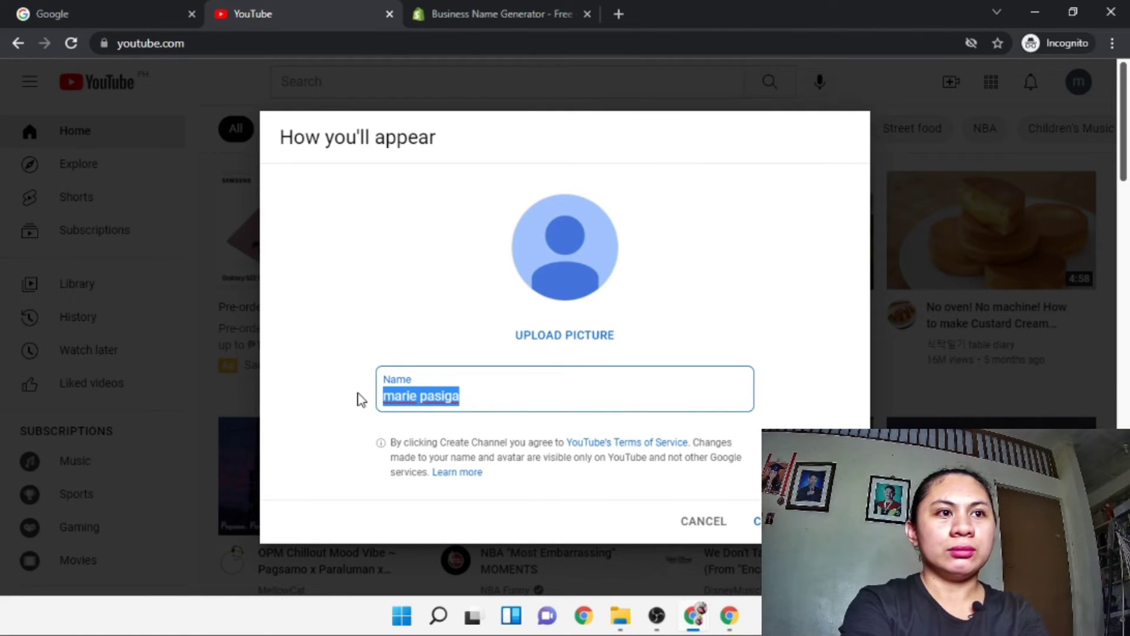
pyautogui.write('Video Masters')
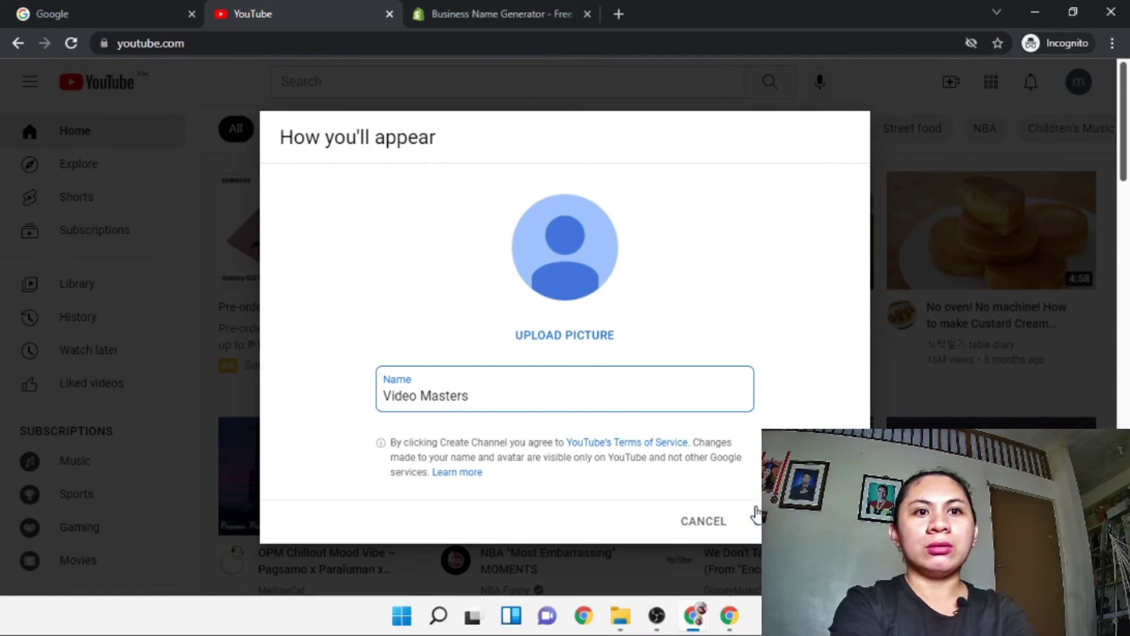
pyautogui.click(783, 520)
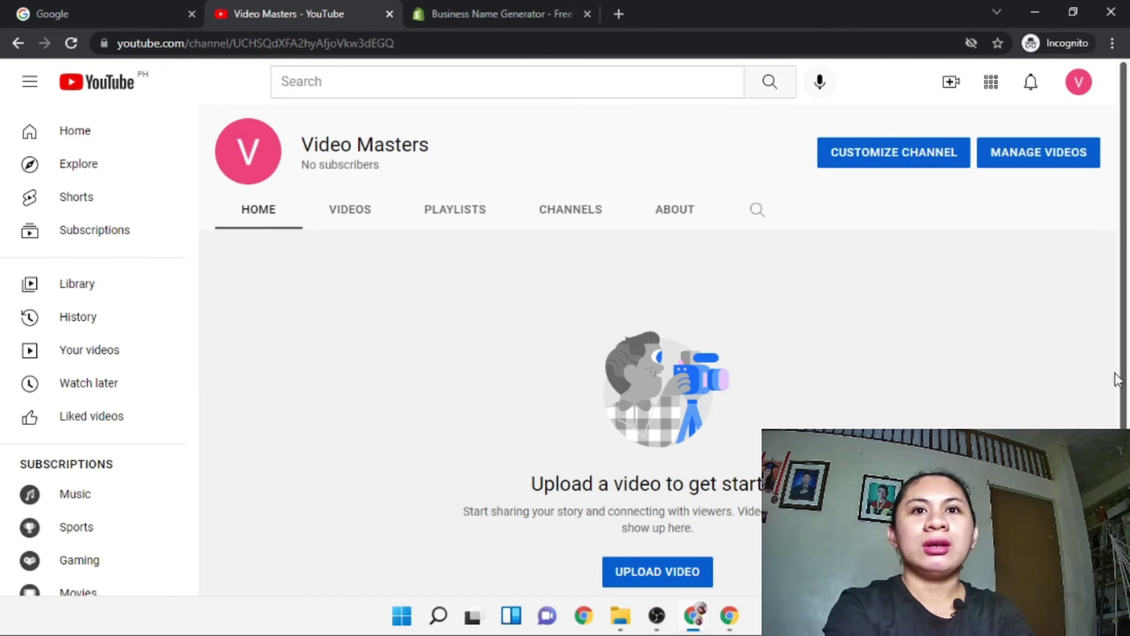
# - Open YouTube Studio from the profile menu and continue past the welcome dialog
pyautogui.scroll(-2, 1119, 379)
pyautogui.scroll(2, 1126, 371)
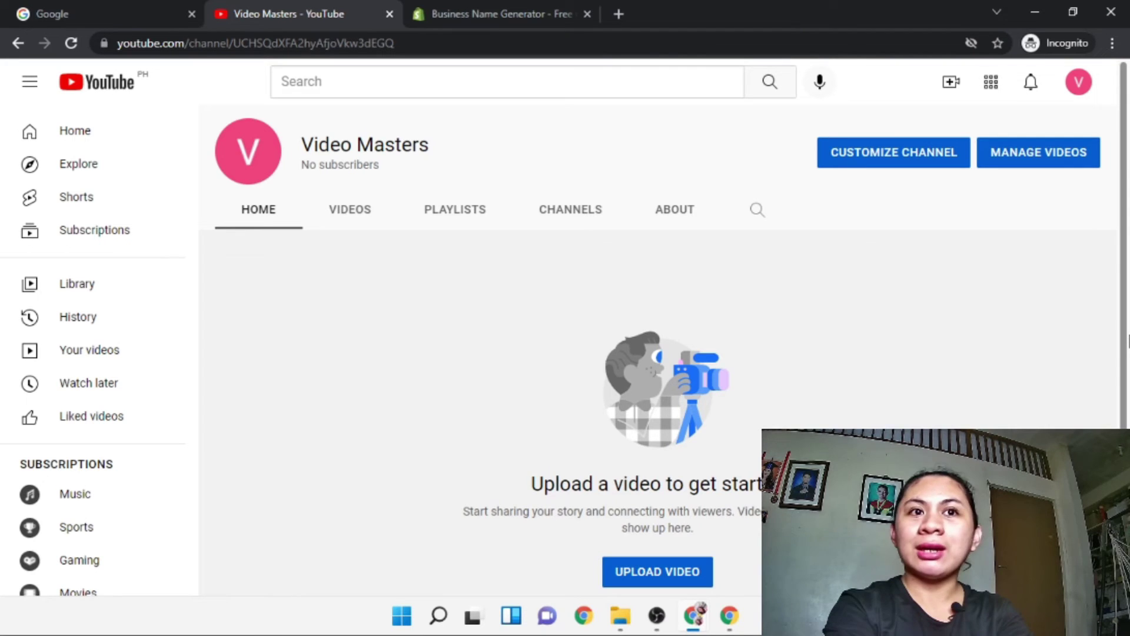
pyautogui.click(1080, 87)
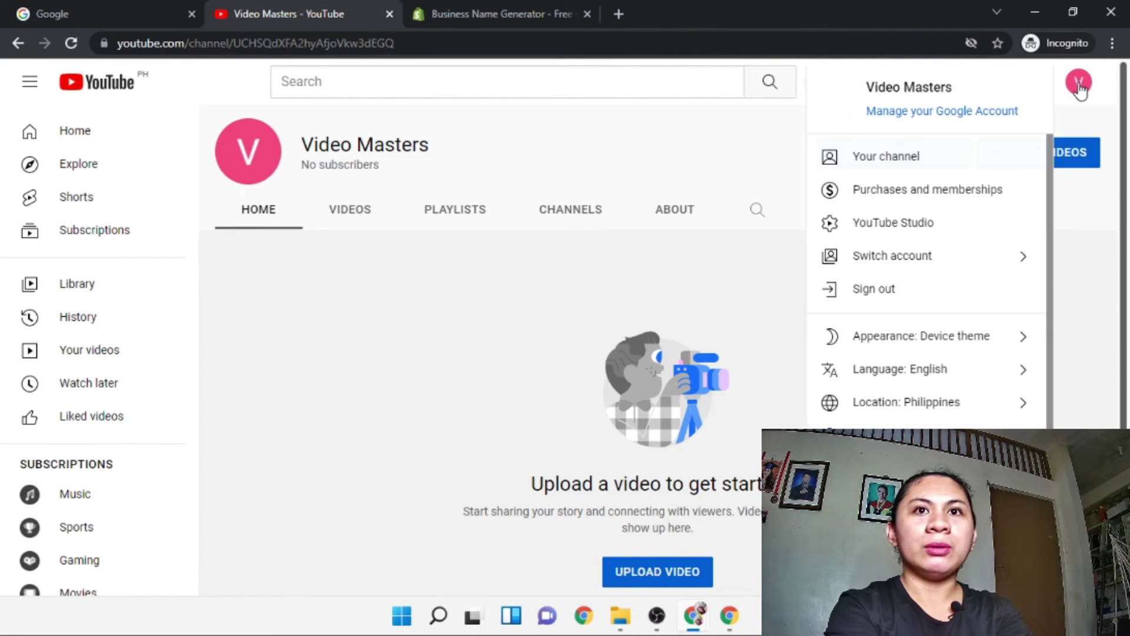
pyautogui.click(918, 225)
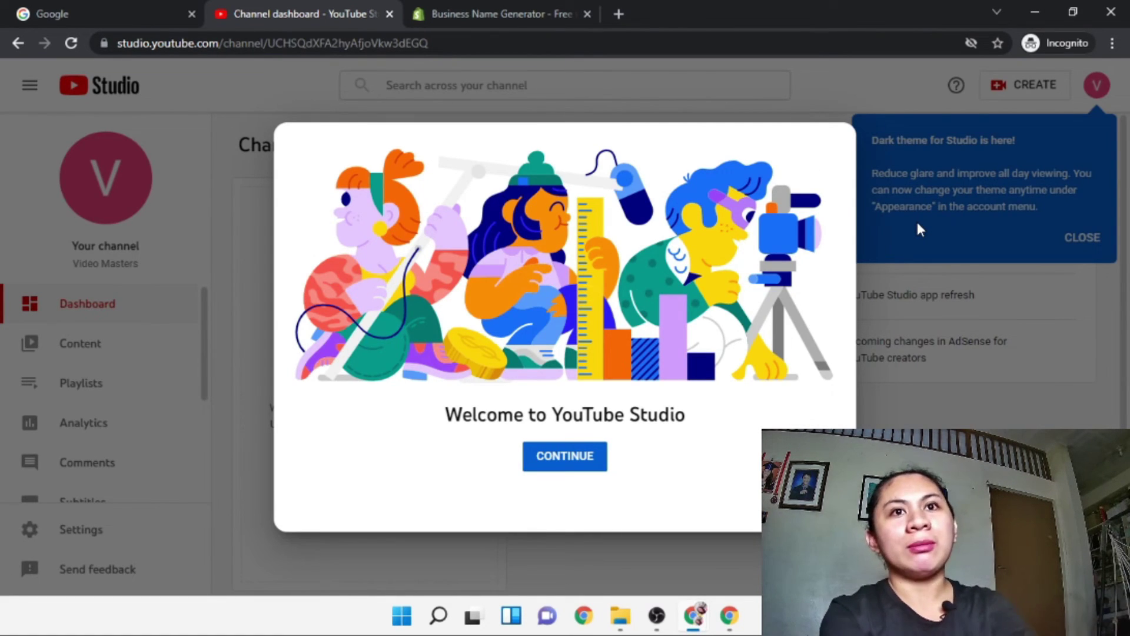
pyautogui.click(576, 459)
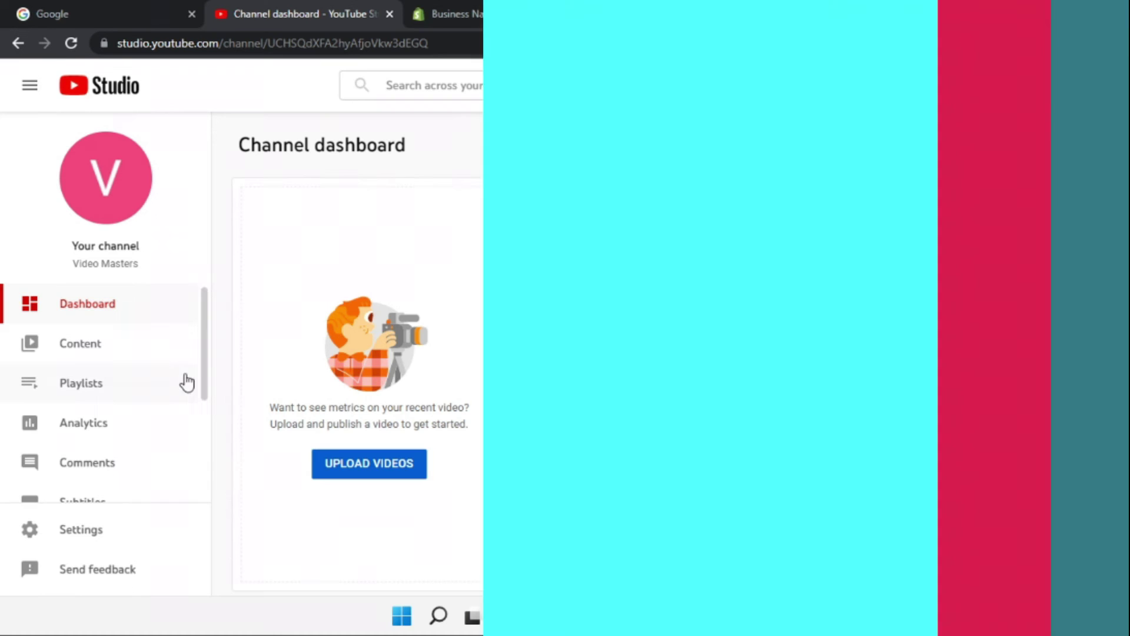
pyautogui.scroll(-3, 202, 404)
pyautogui.scroll(-1, 202, 427)
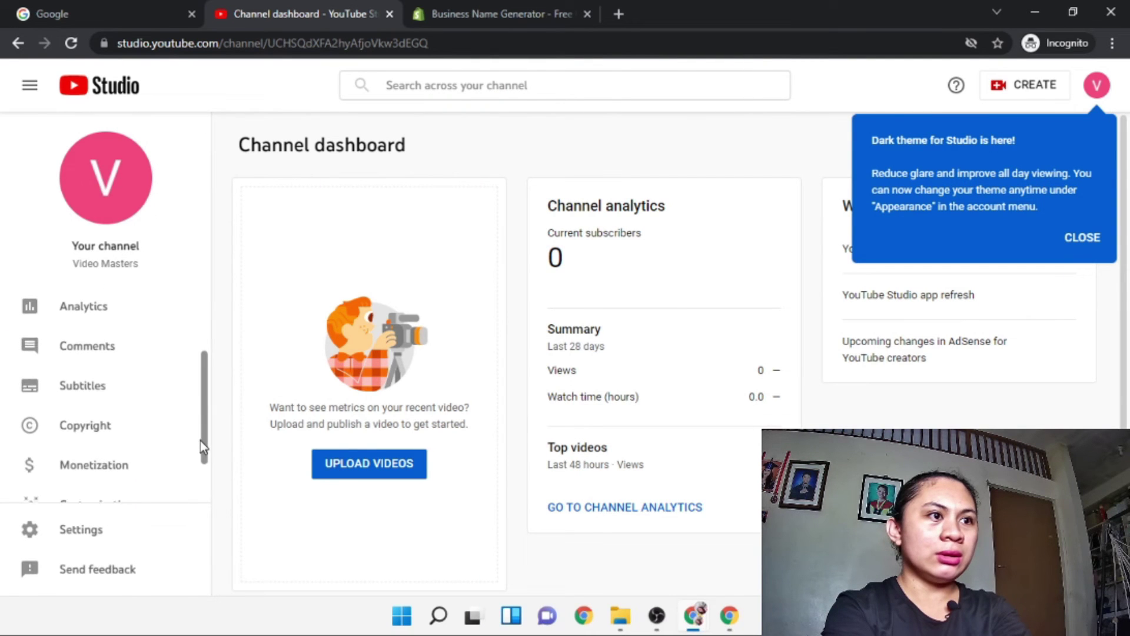
# - Under Settings > Channel > Feature eligibility, start Verify phone number for Intermediate features
pyautogui.click(82, 529)
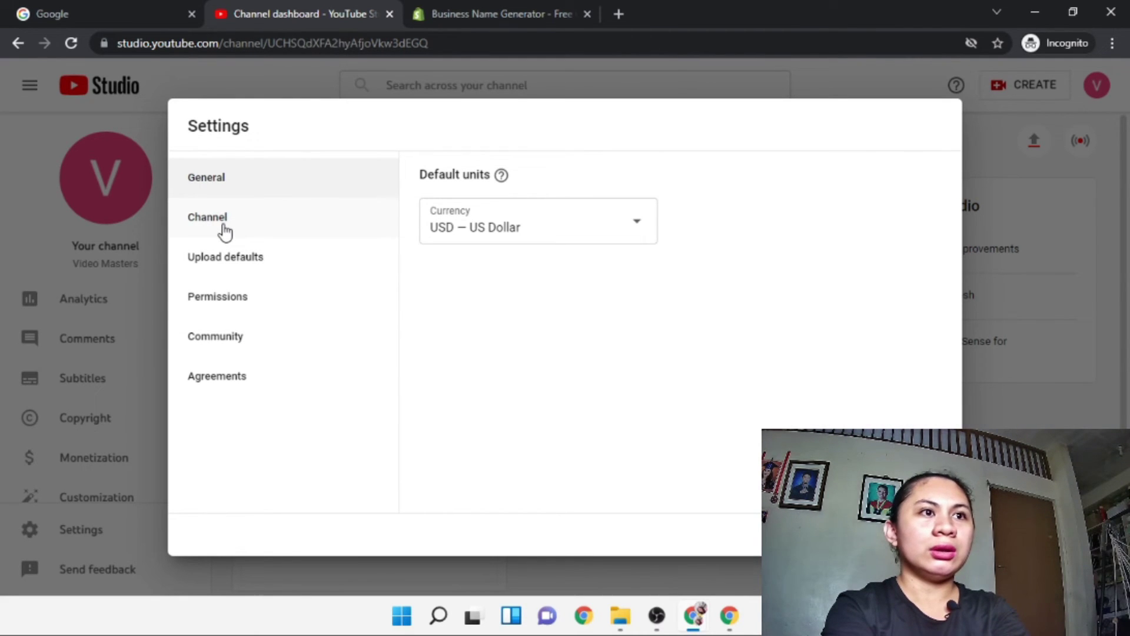
pyautogui.click(224, 232)
pyautogui.click(680, 194)
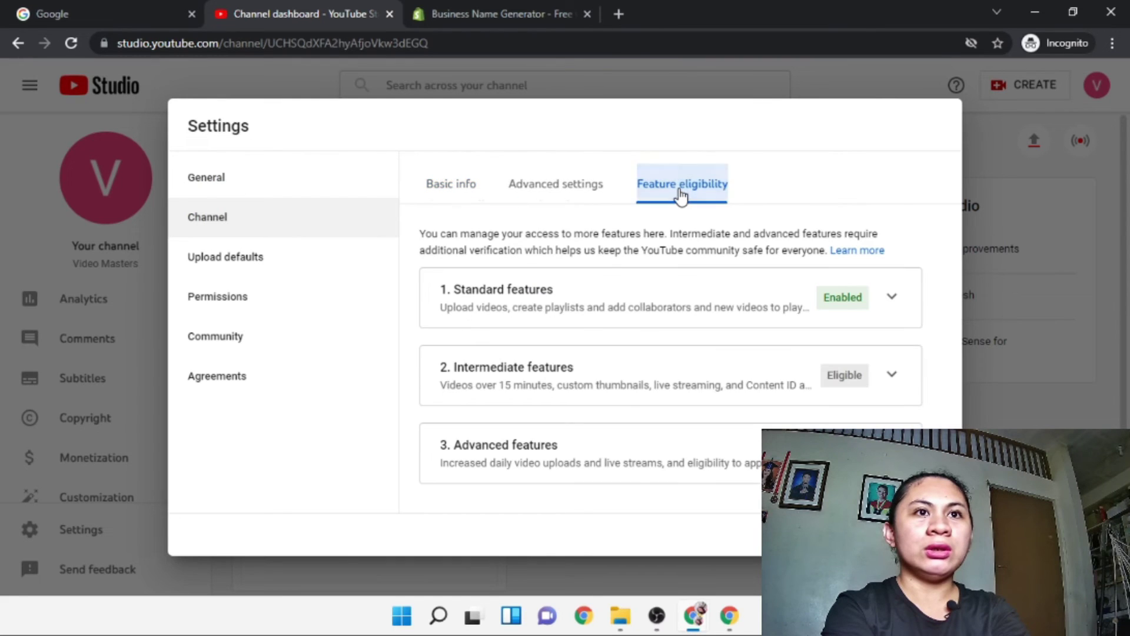
pyautogui.click(686, 359)
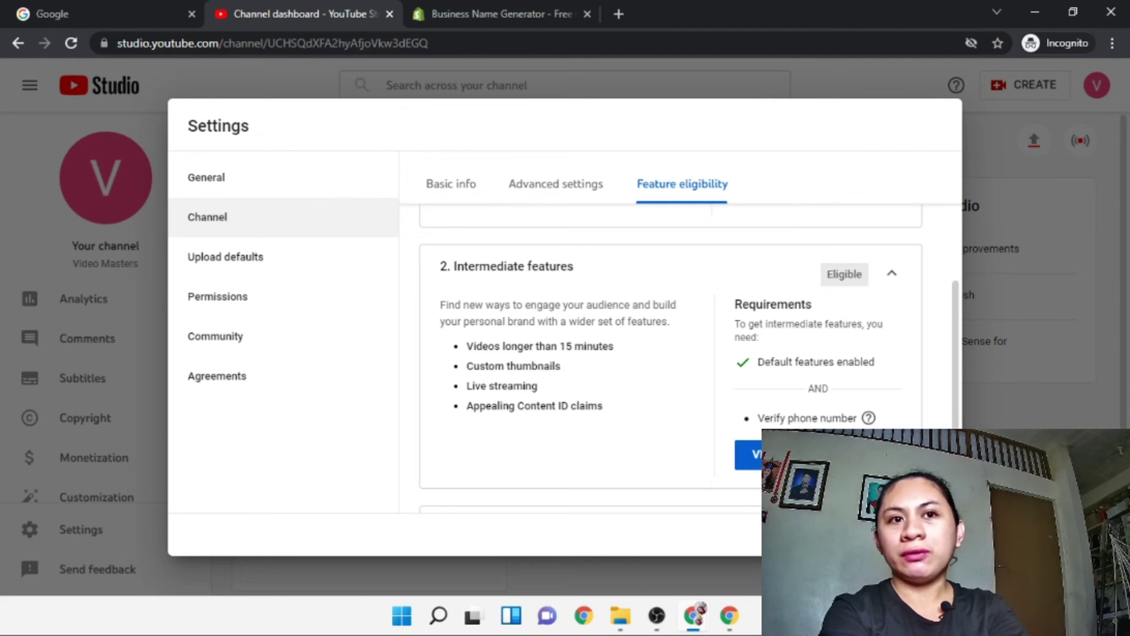
pyautogui.click(749, 454)
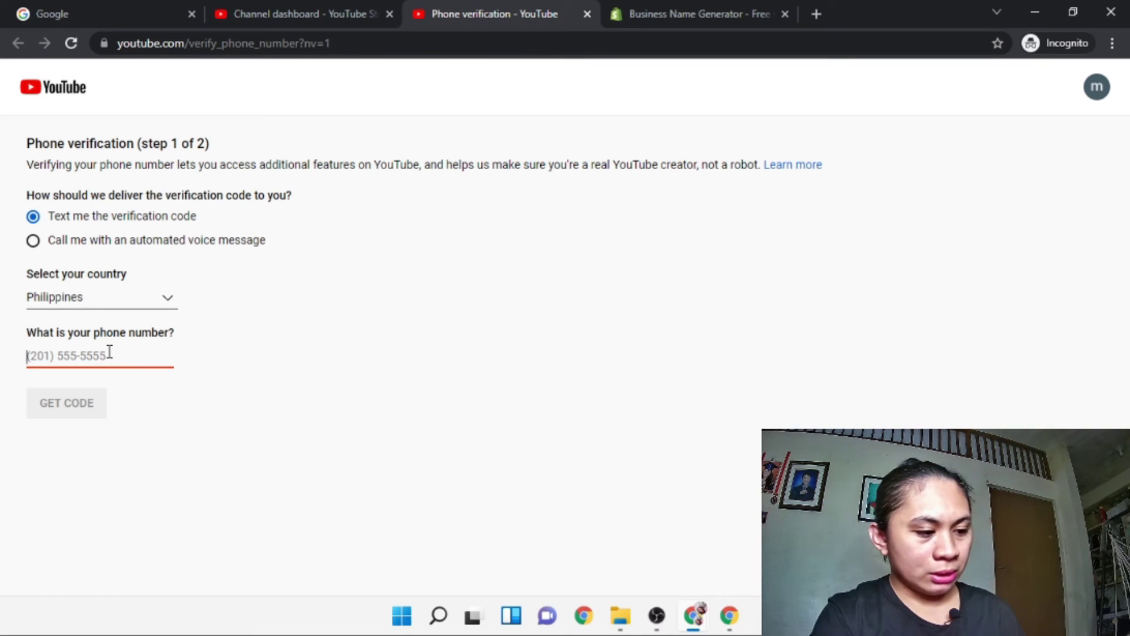
# - Verify the pasted phone number with the texted 6-digit code, then close the verification tab
pyautogui.hotkey('ctrl', 'v')
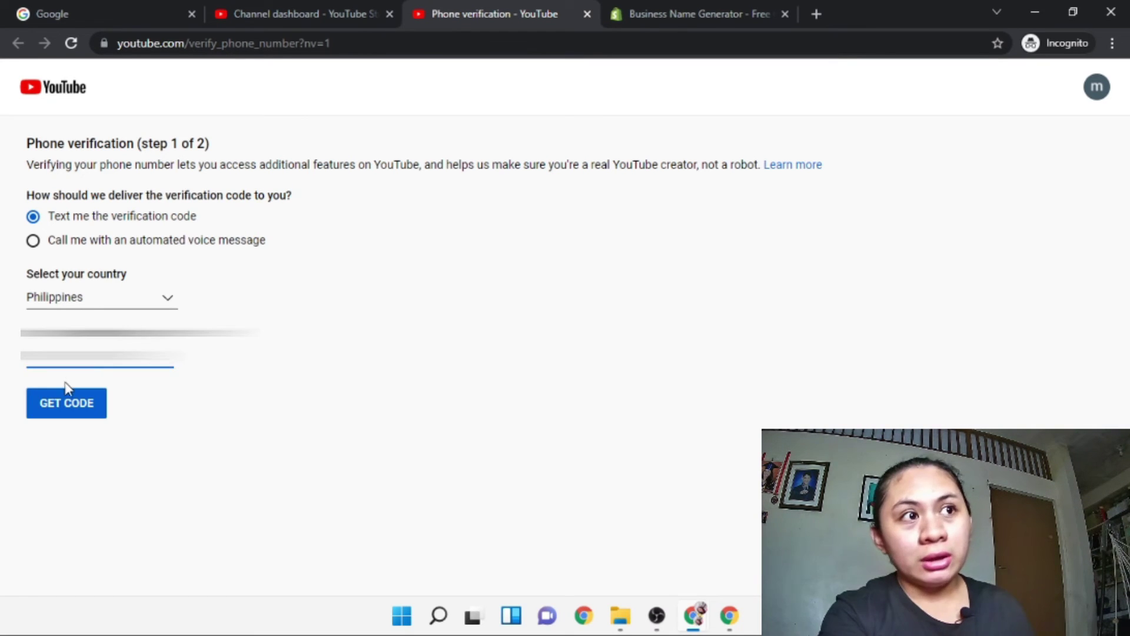
pyautogui.click(66, 405)
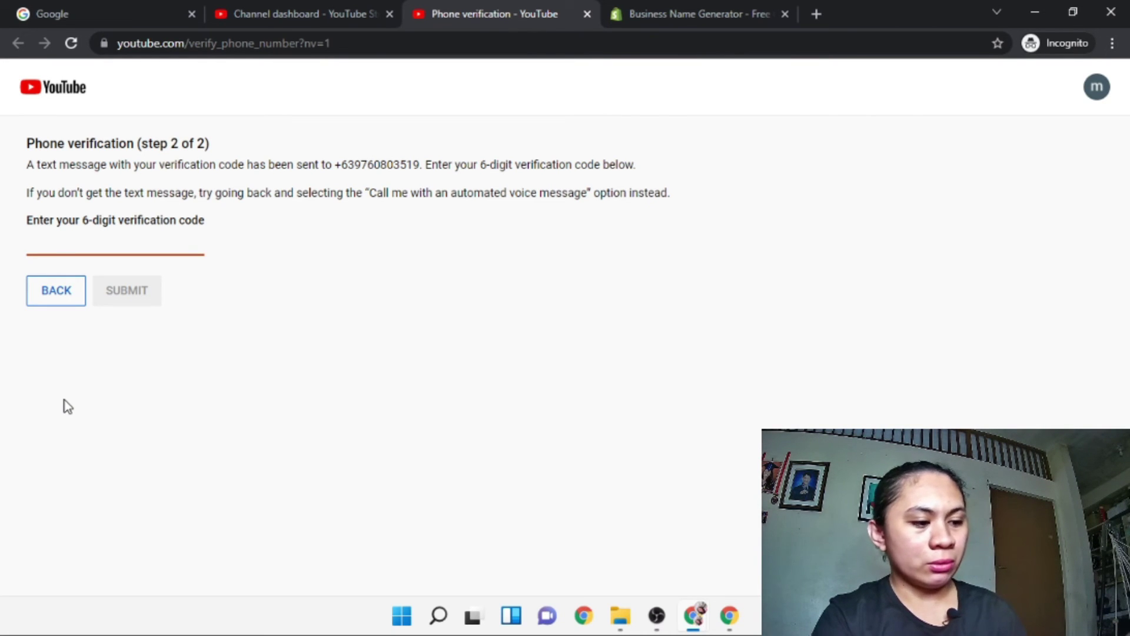
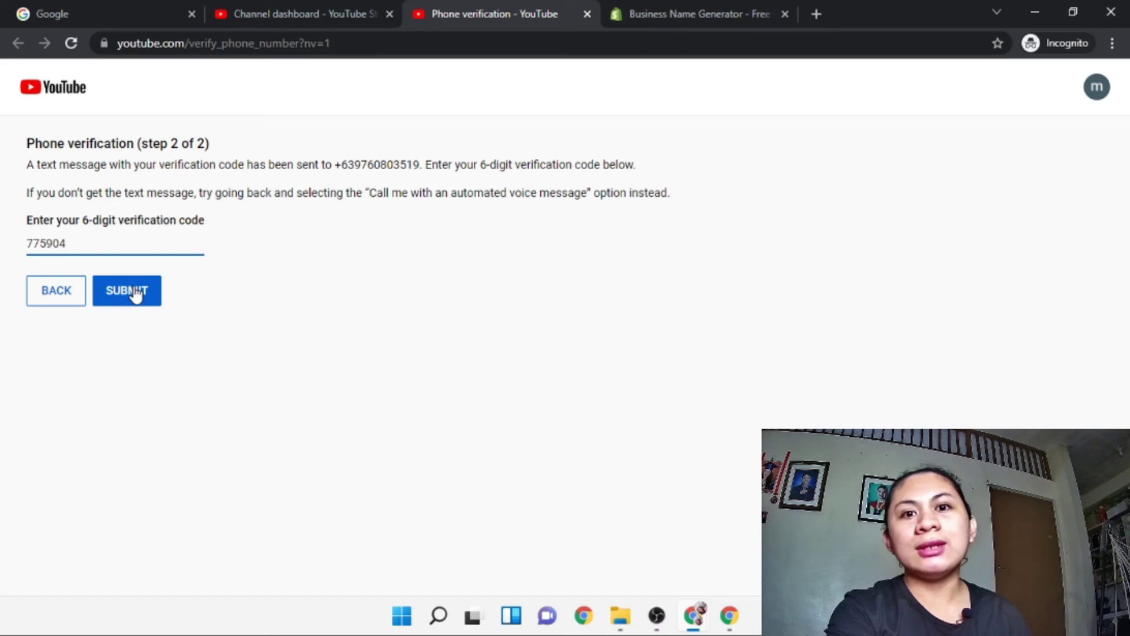
pyautogui.click(135, 293)
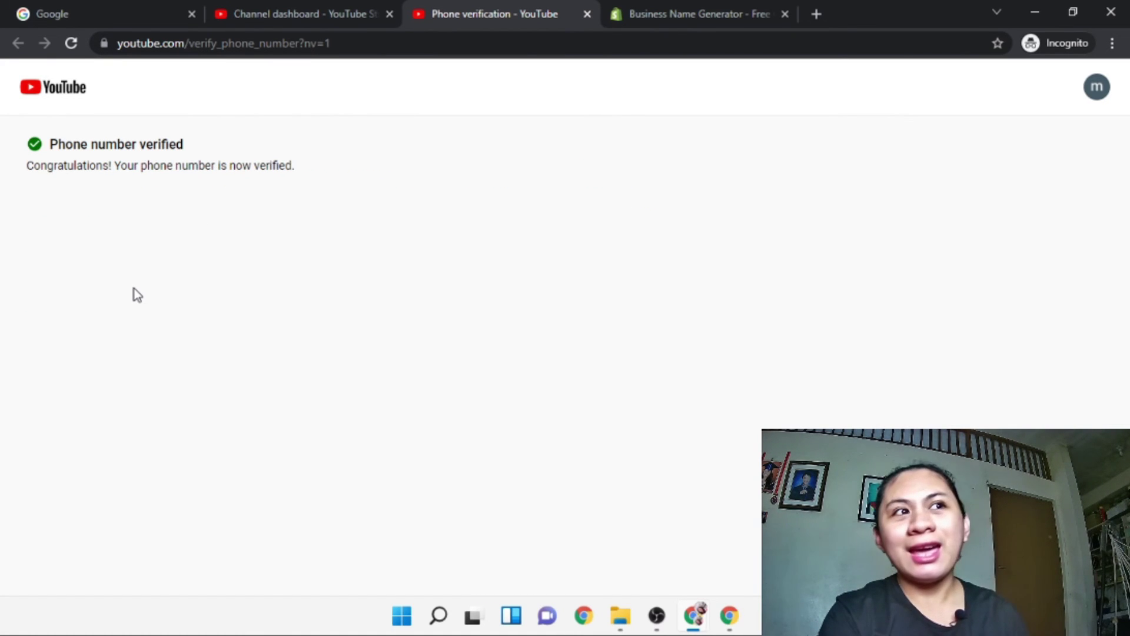
pyautogui.hotkey('ctrl', 'w')
pyautogui.moveTo(766, 415)
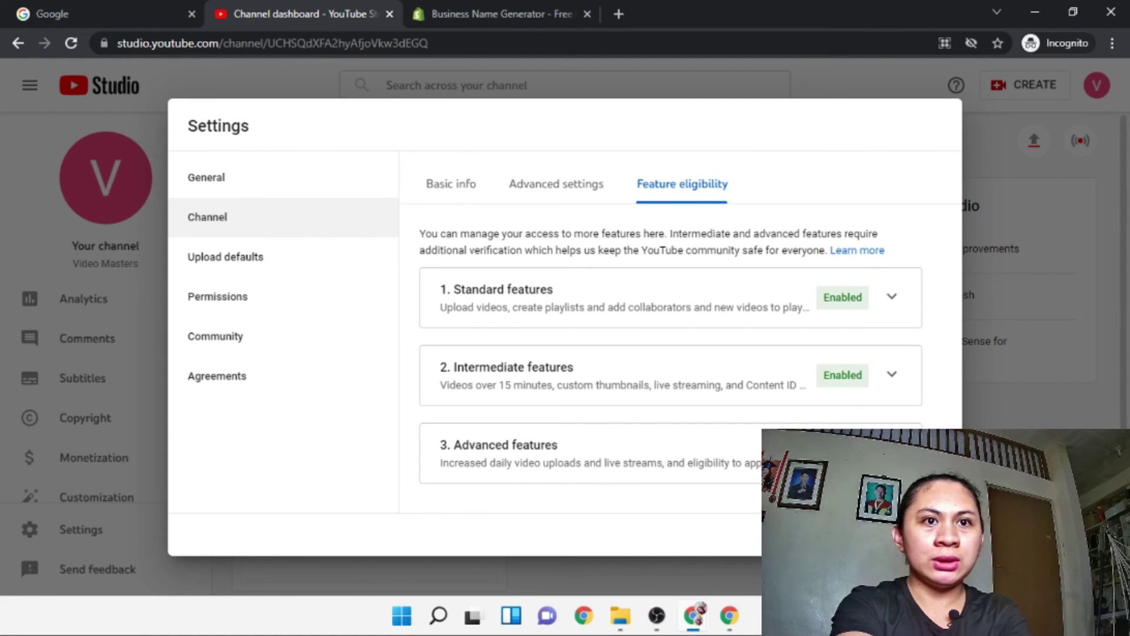
# - Expand the Advanced features requirements in Feature eligibility and bring up the access options
pyautogui.click(892, 451)
pyautogui.scroll(-3, 947, 401)
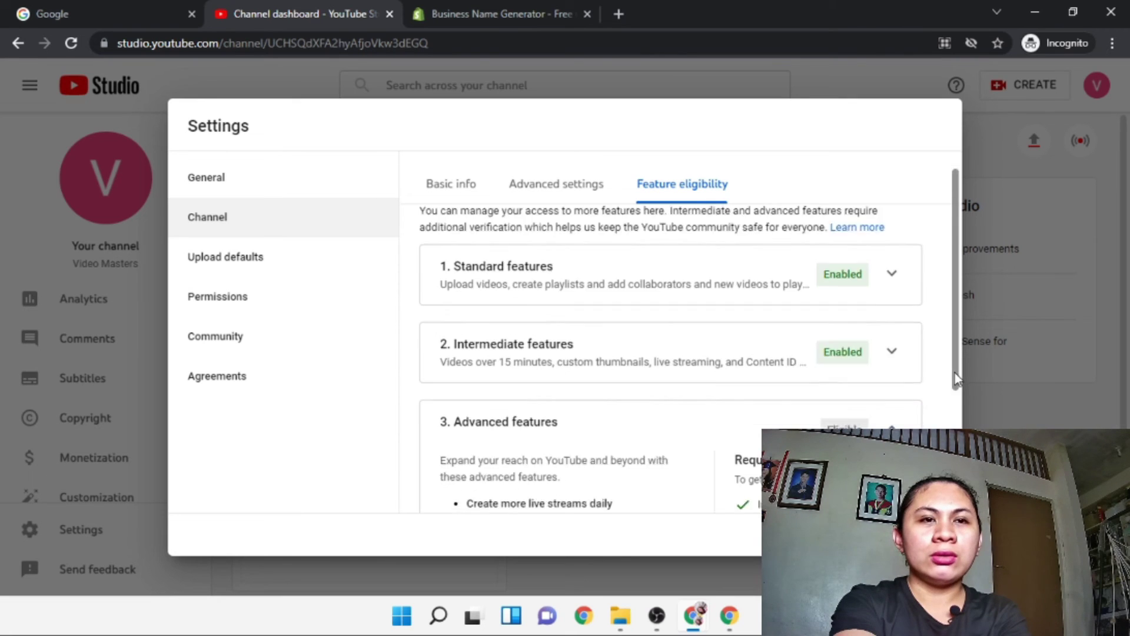
pyautogui.scroll(-1, 814, 400)
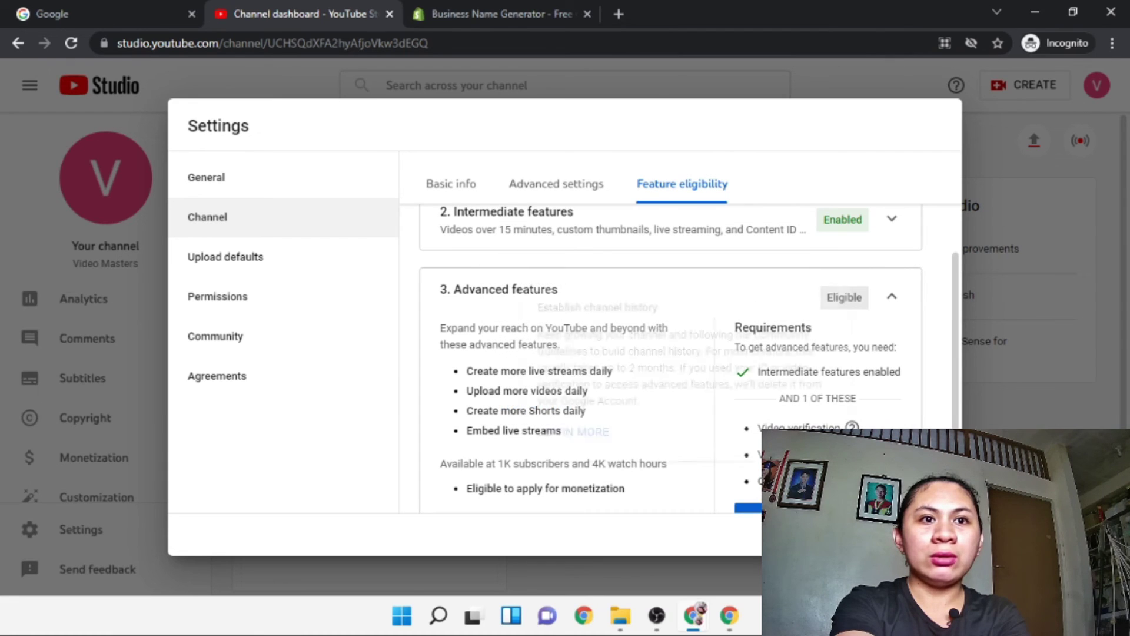
pyautogui.scroll(-1, 939, 401)
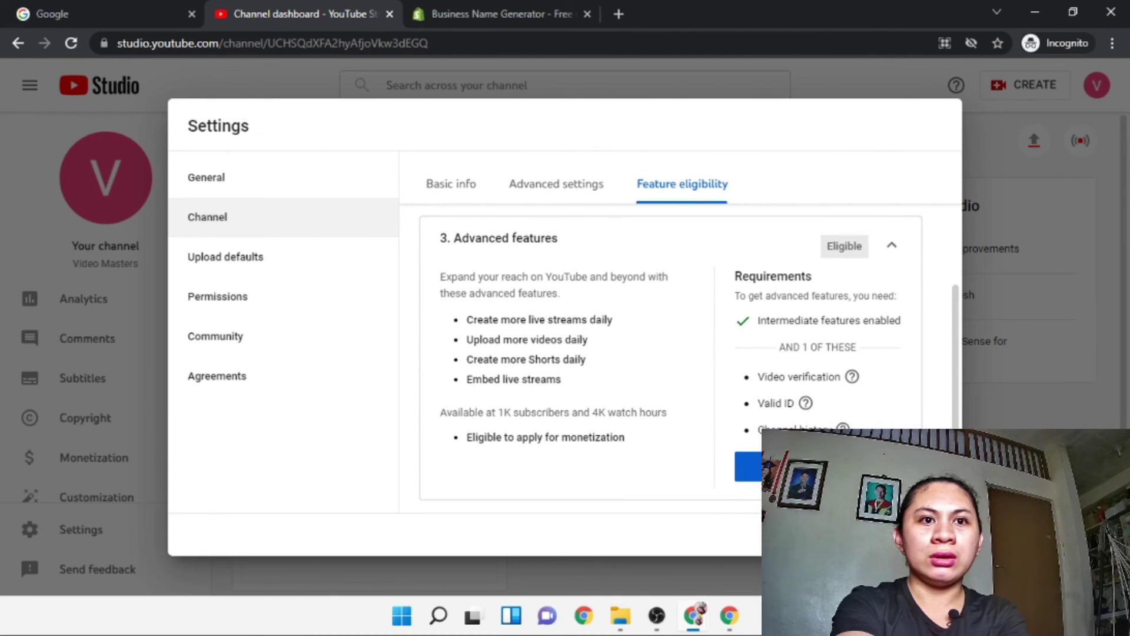
pyautogui.click(747, 467)
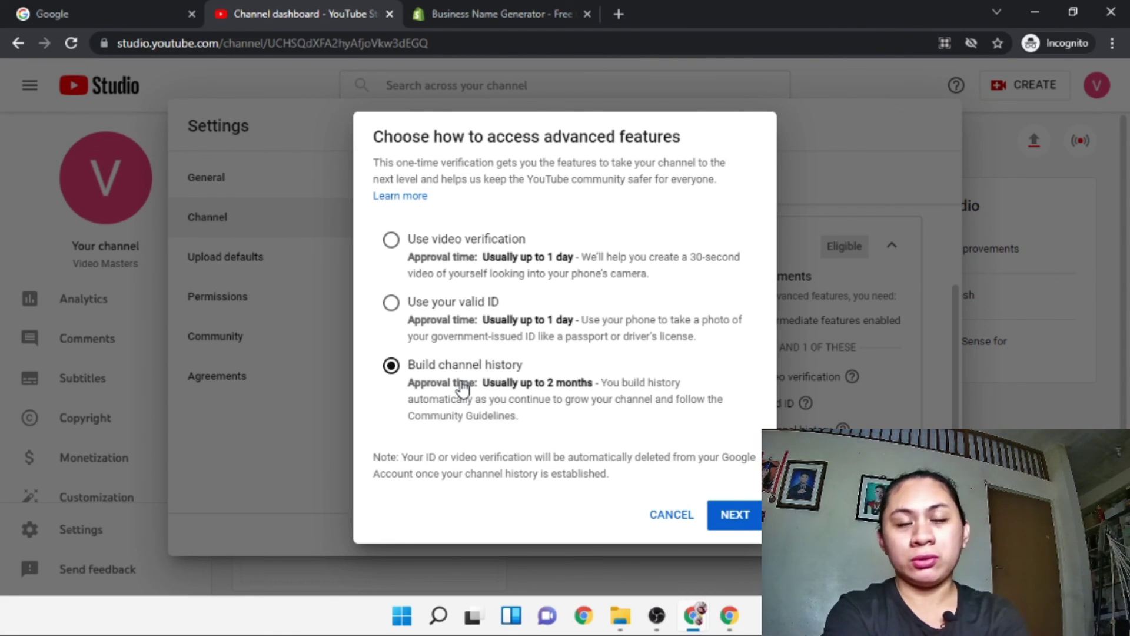
# - Request advanced features via Build channel history (up to 2 months) and finish on the dashboard
pyautogui.moveTo(460, 383); pyautogui.dragTo(541, 312)
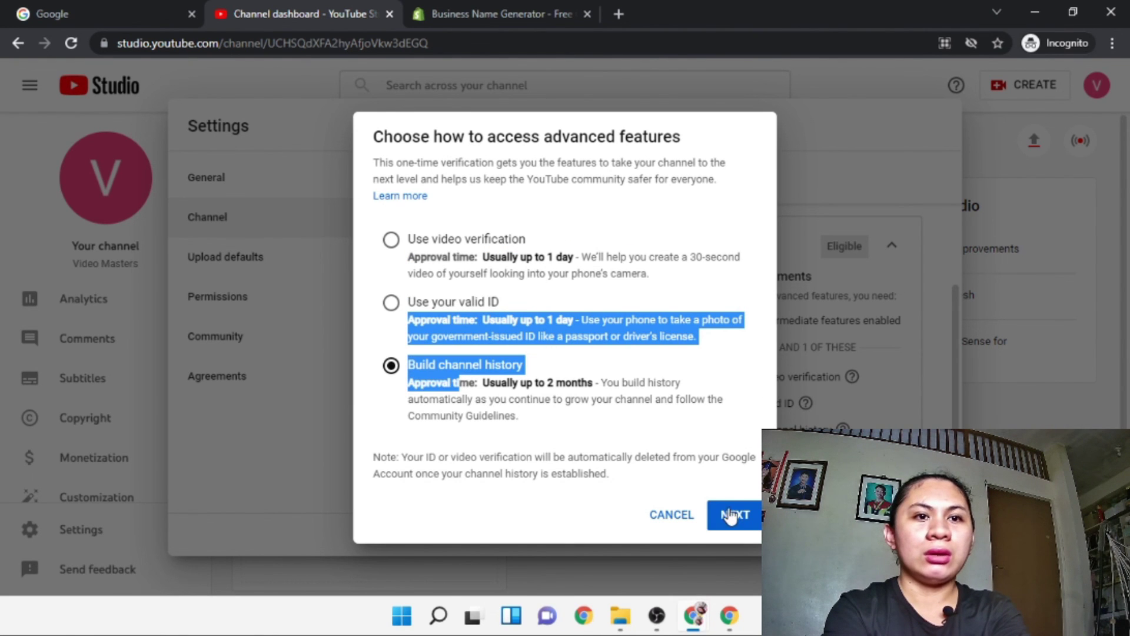
pyautogui.click(728, 517)
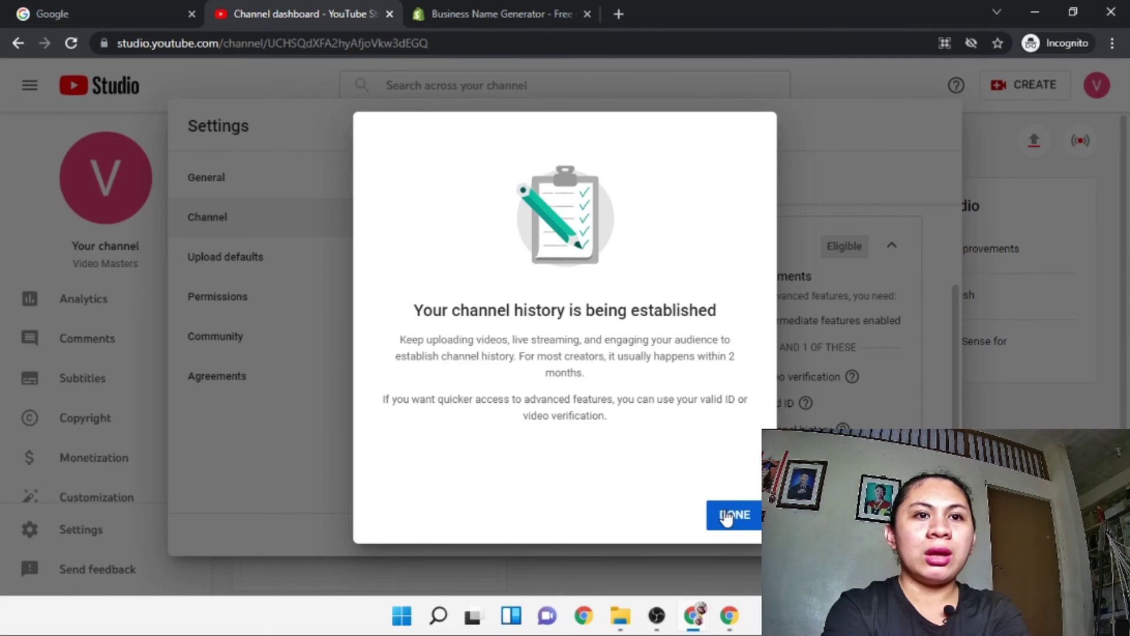
pyautogui.click(728, 516)
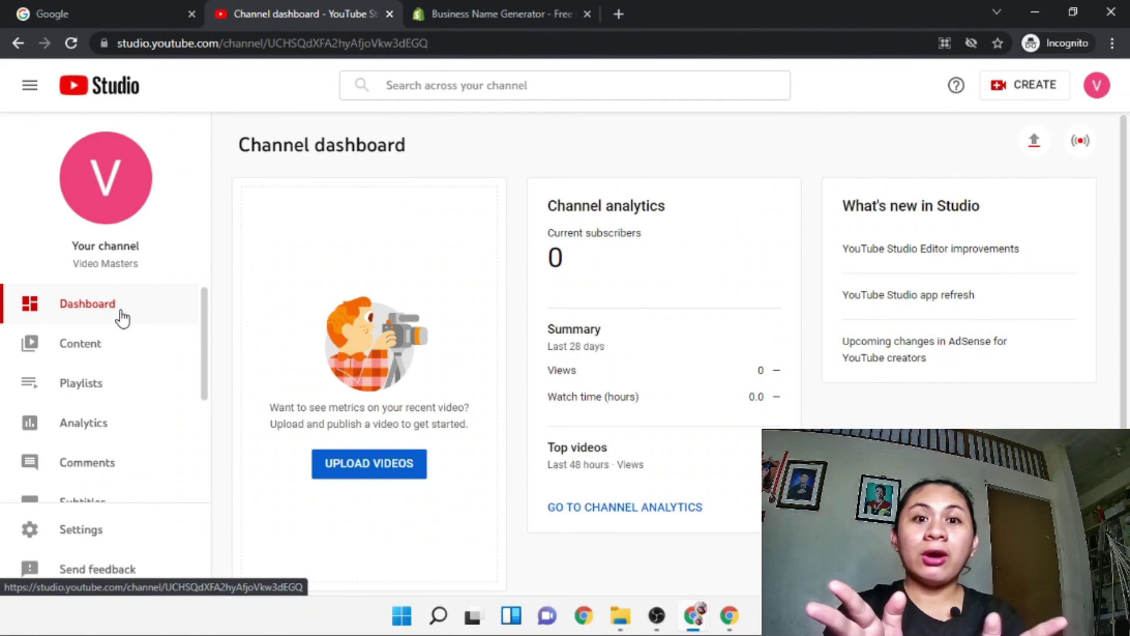